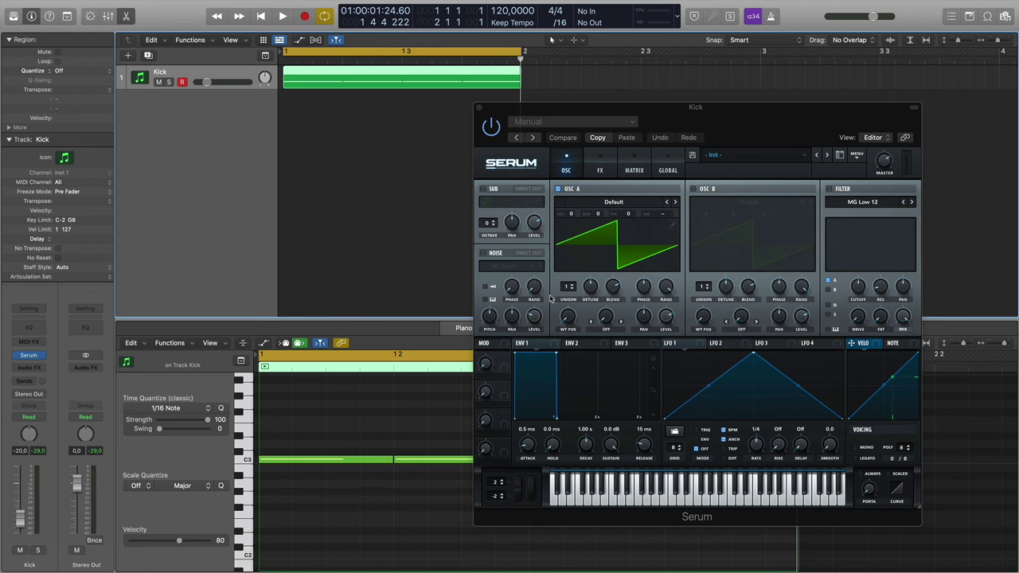
Reset the Serum synth on the Kick track to its initial preset, keeping its window clear of the region
drag(617, 112, 626, 106)
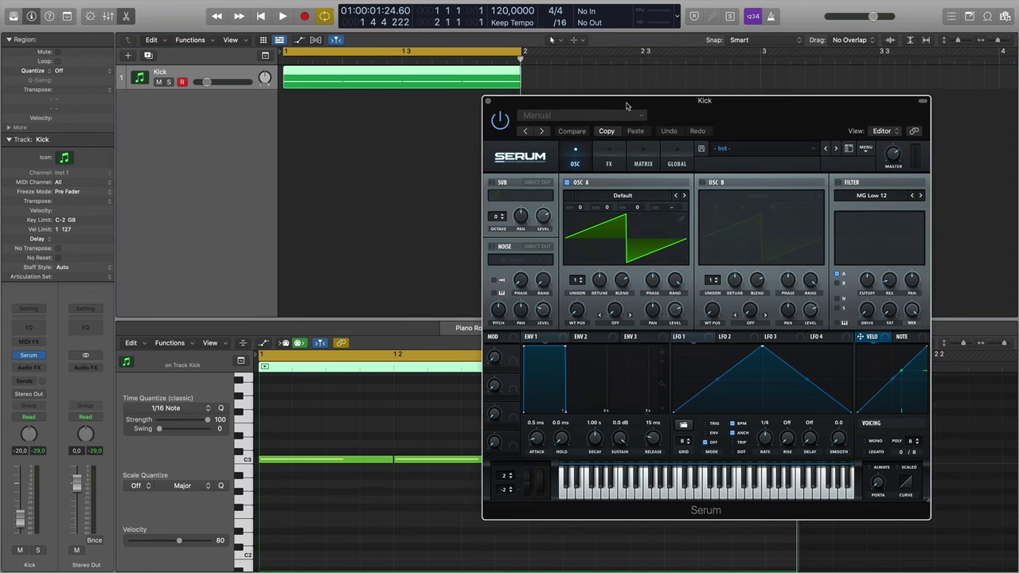
drag(650, 104, 677, 104)
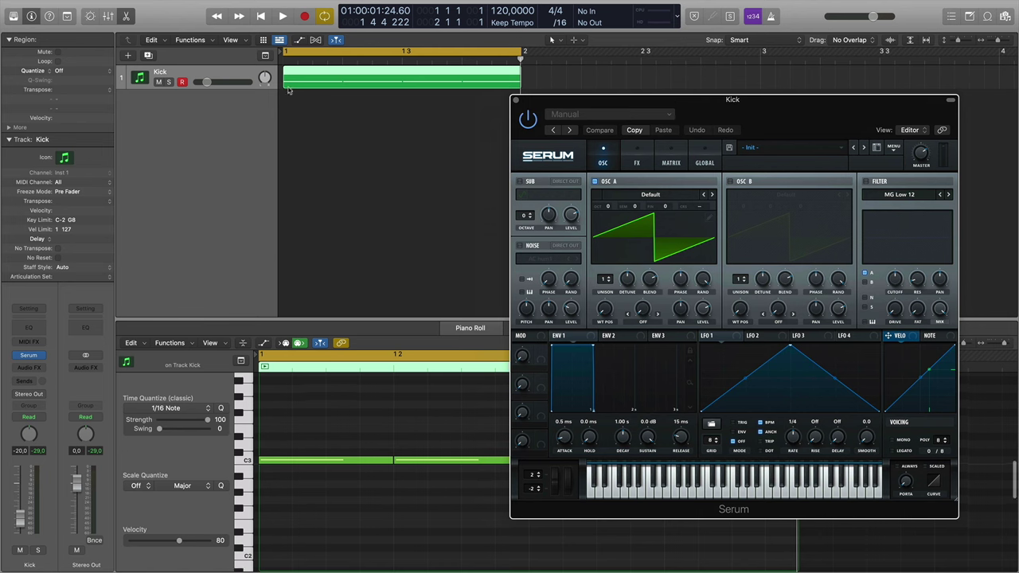
click(386, 159)
key(space)
click(898, 148)
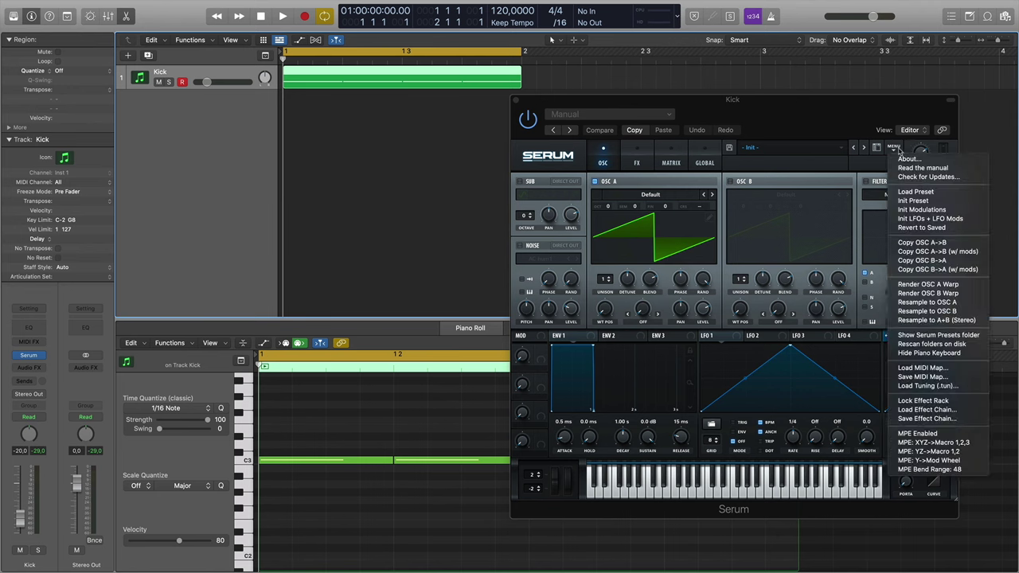
click(911, 201)
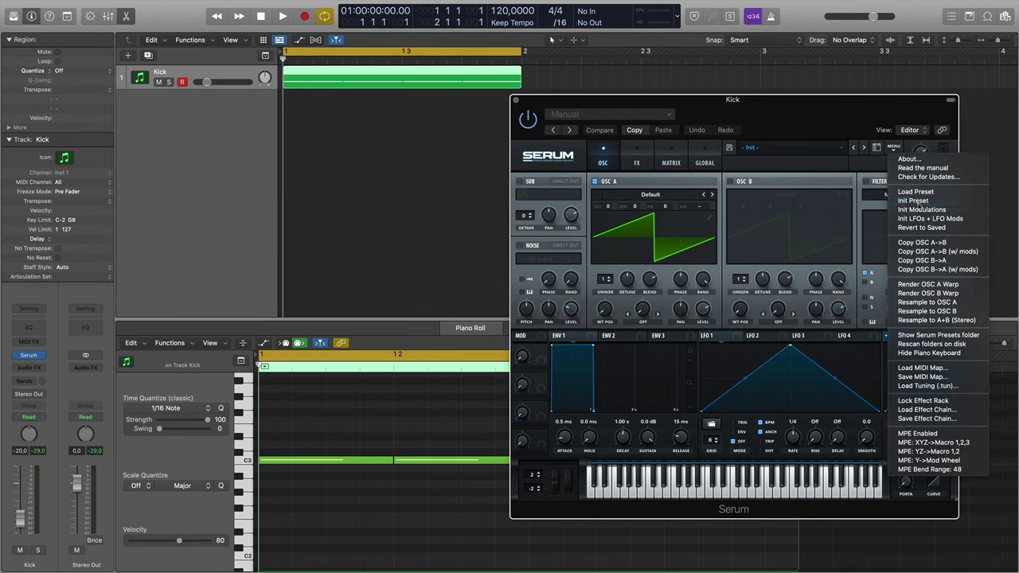
drag(655, 109, 679, 106)
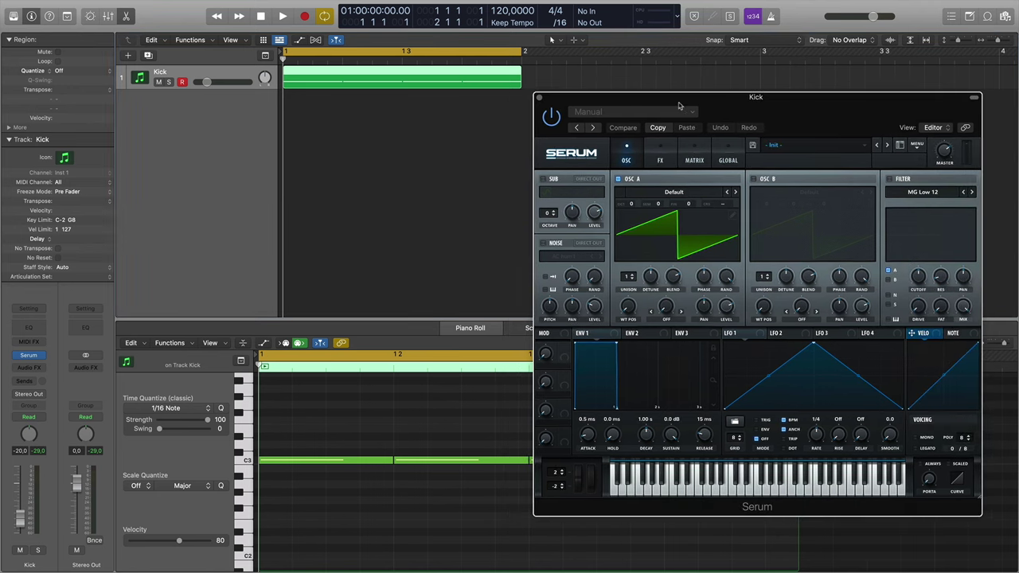
Play the loop briefly to hear the default sound, and set the Kick track's volume to 0.0 dB
key(space)
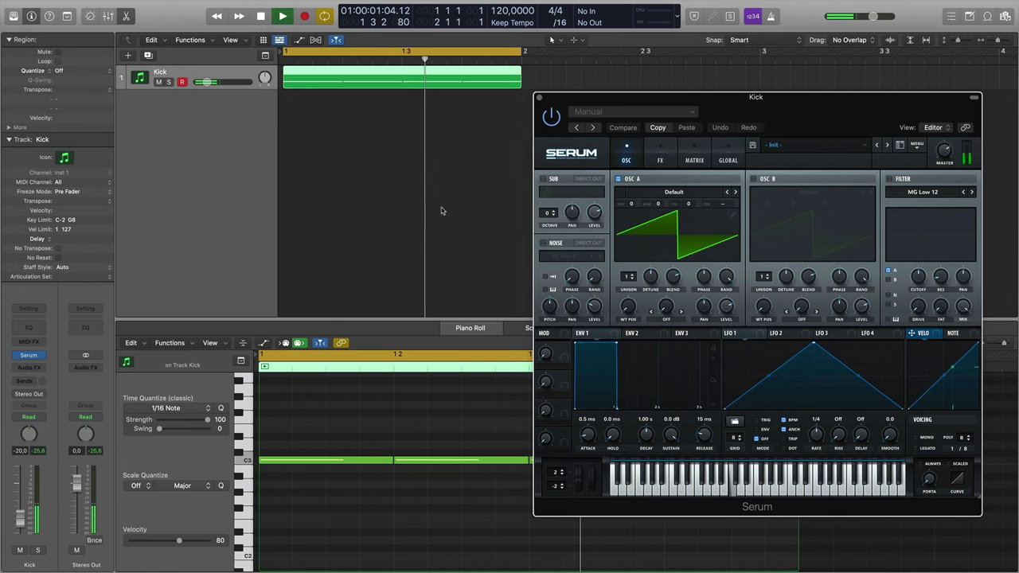
key(space)
drag(206, 82, 235, 82)
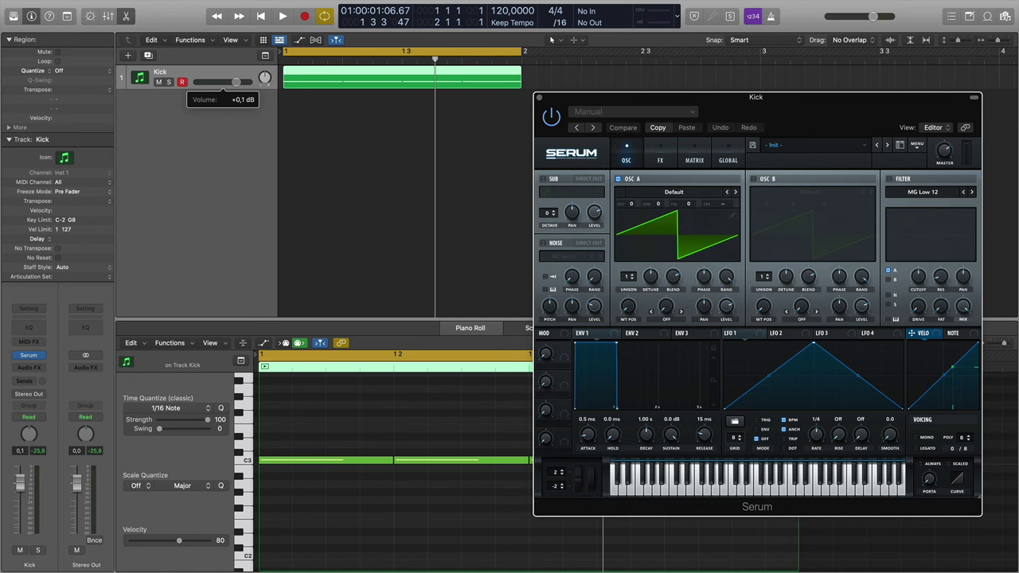
Load the Analog_BD_Sin wavetable from the Analog category into Oscillator A and audition it in the loop
click(703, 192)
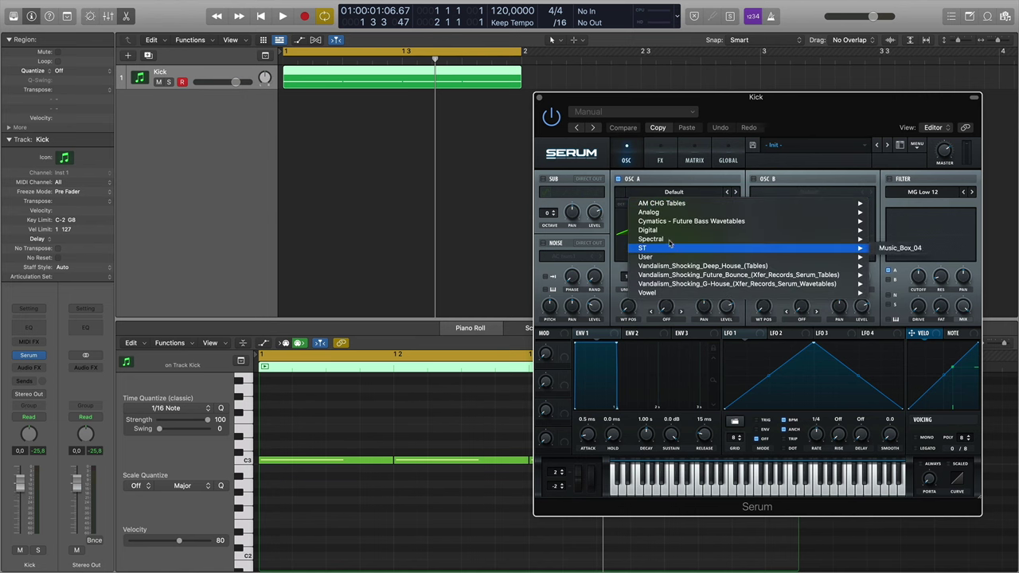
mouse_move(665, 216)
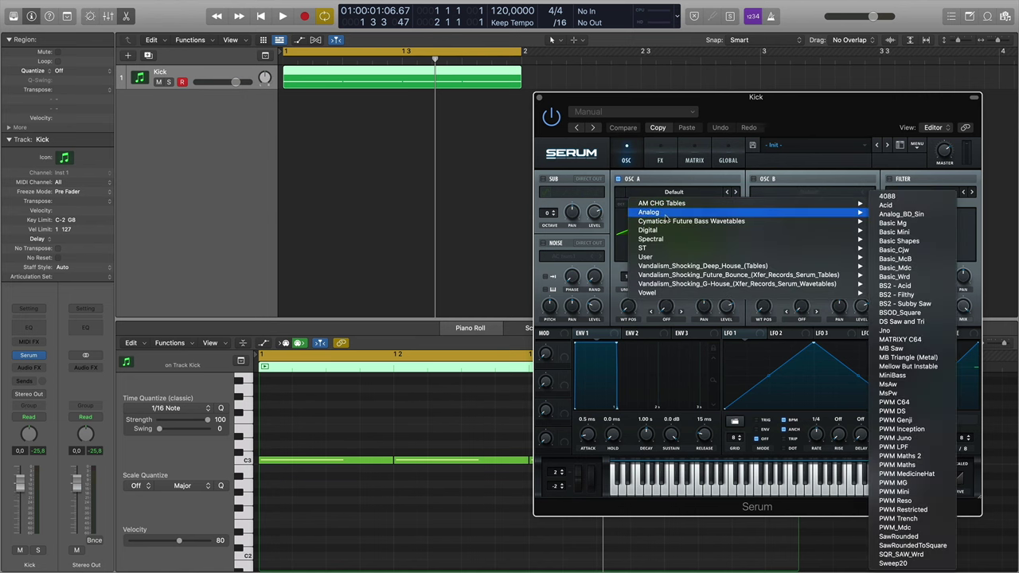
click(907, 214)
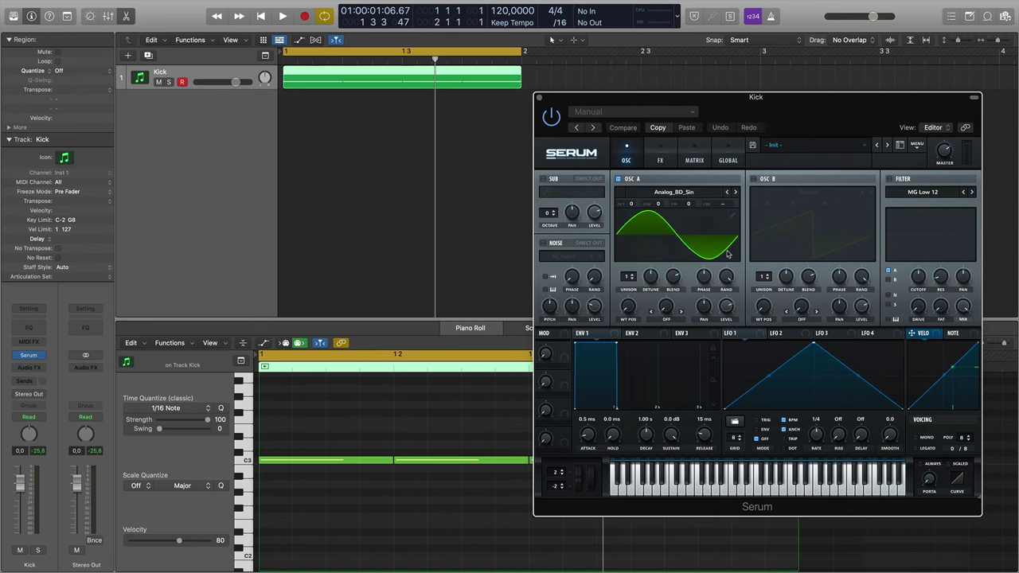
drag(699, 105, 658, 108)
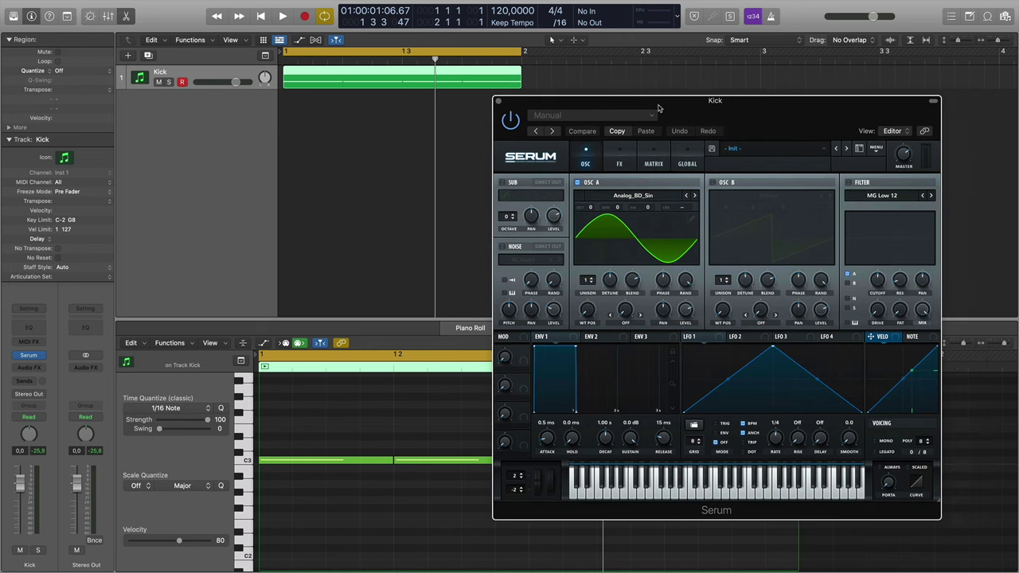
key(space)
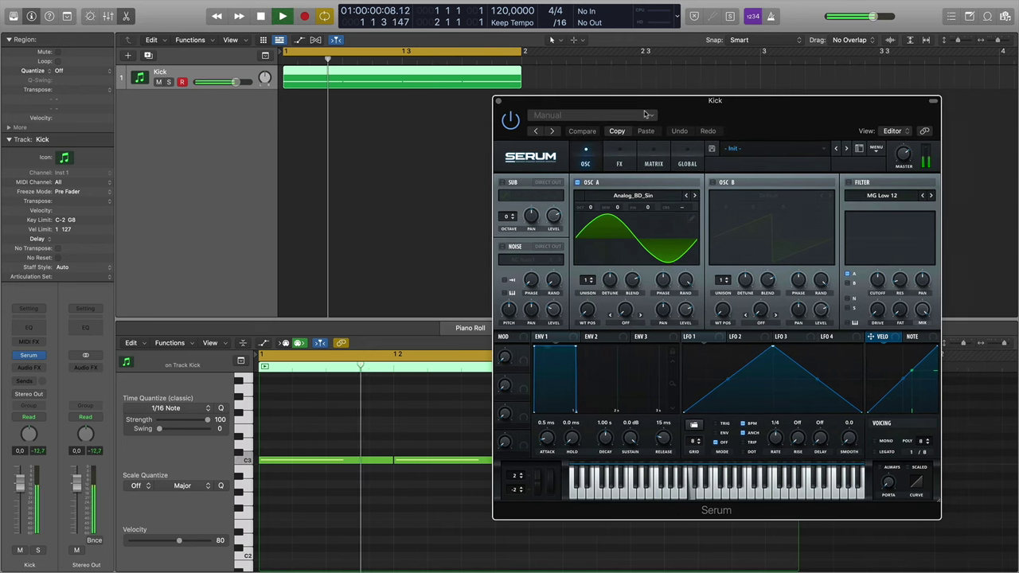
key(space)
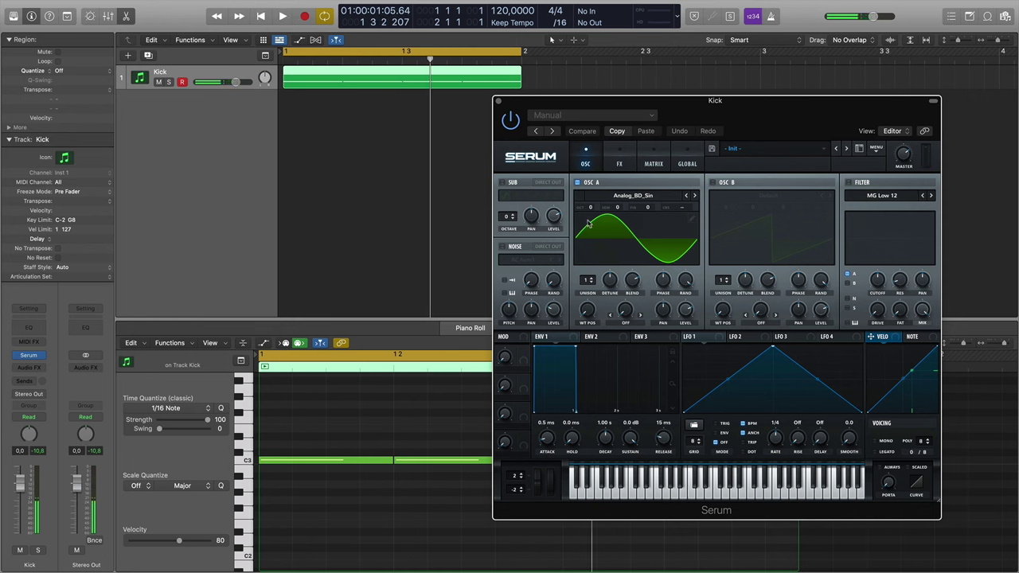
Lower Oscillator A's octave to -2 and play the loop to audition it
drag(590, 209, 595, 211)
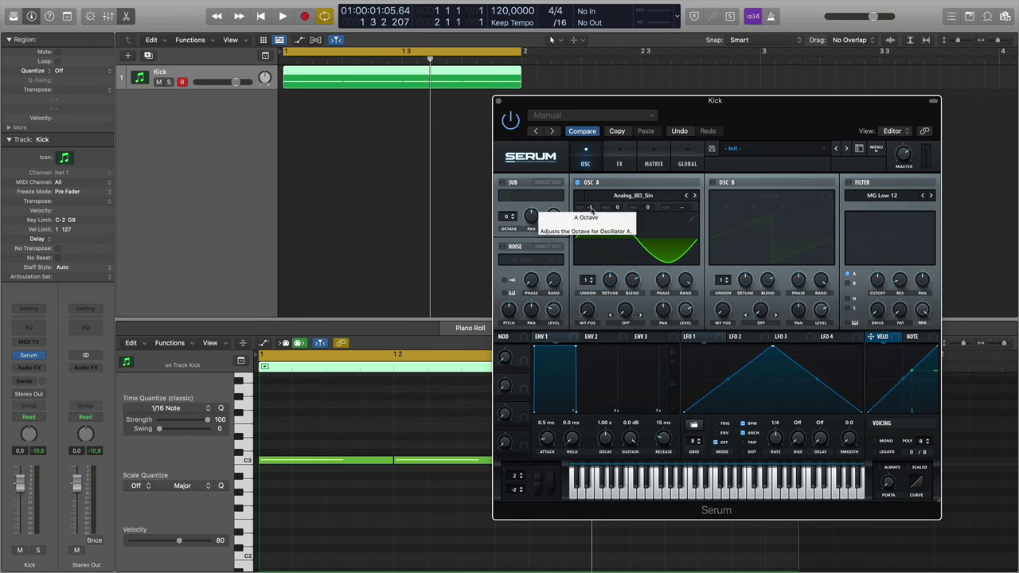
drag(590, 208, 591, 223)
key(space)
key(space)
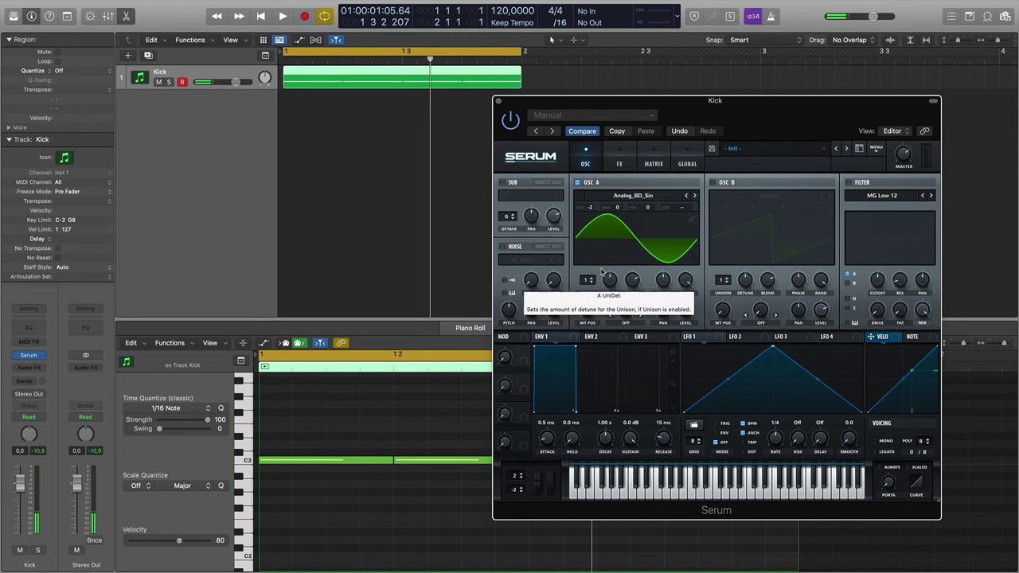
Shape Env 1 into a short pluck with 4.4 ms attack, 451 ms decay and sustain fully down, auditioning the loop
click(557, 337)
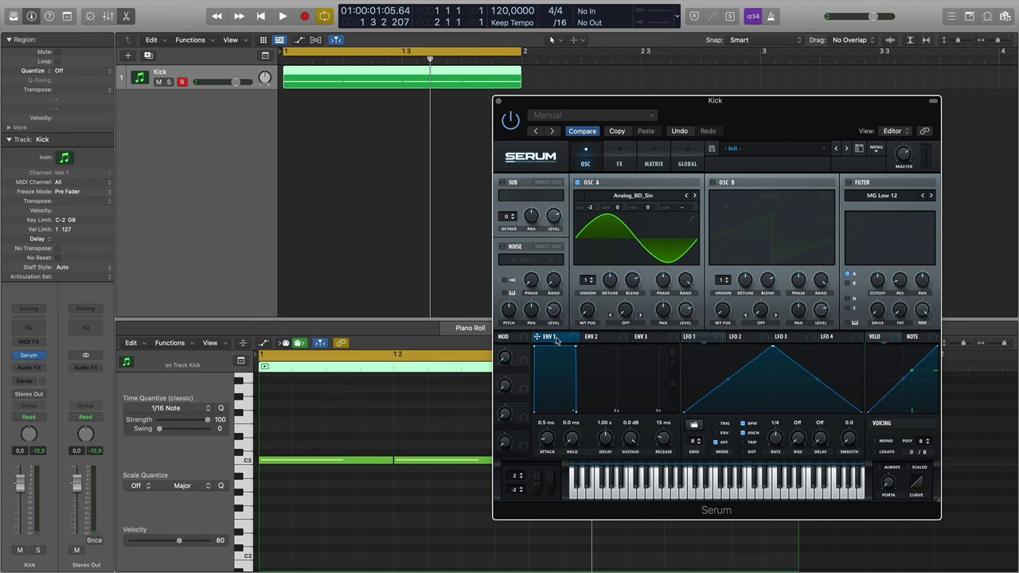
drag(574, 347, 545, 415)
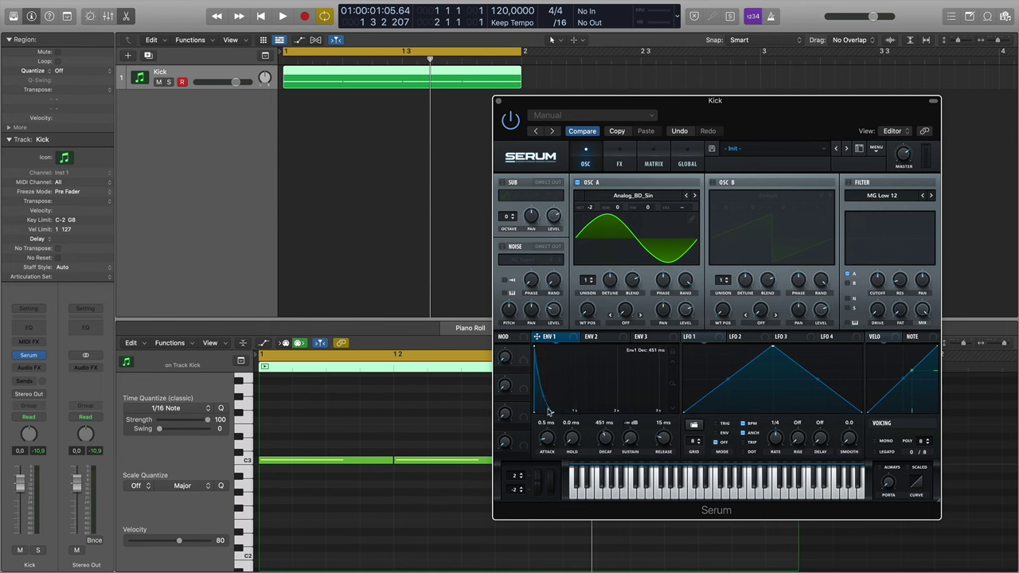
key(space)
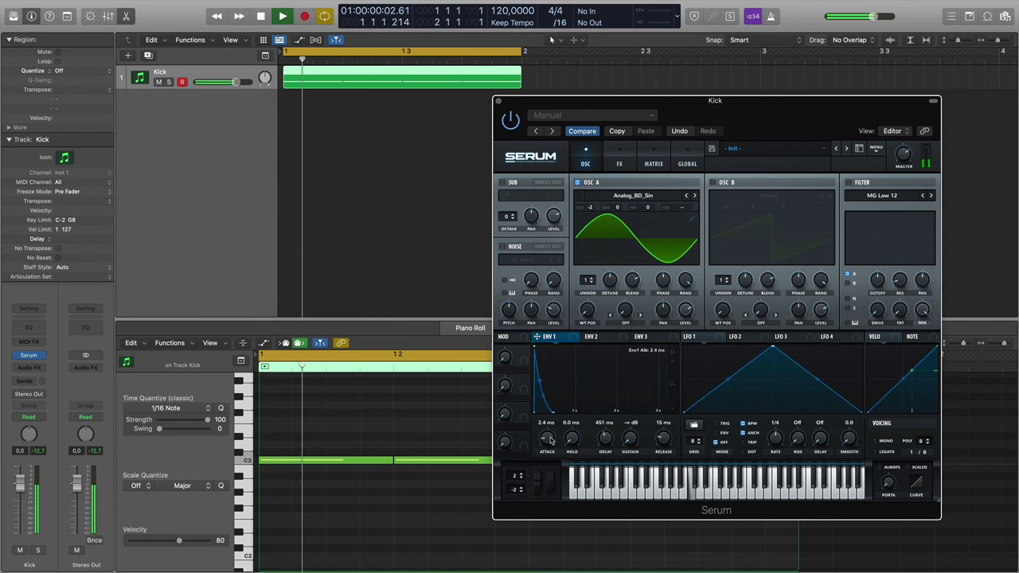
drag(547, 443, 552, 437)
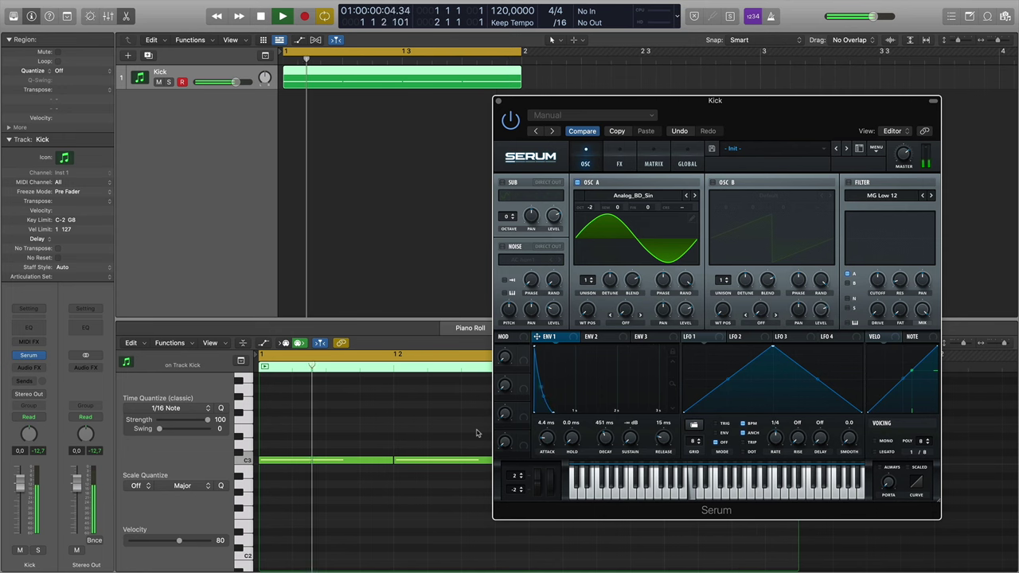
key(space)
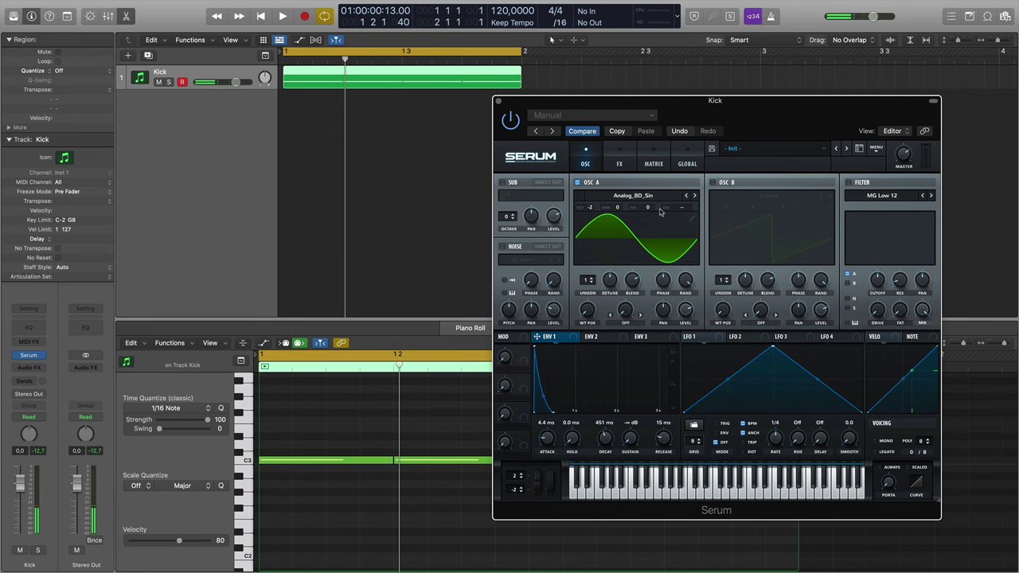
Shape Env 2 into a very short spike with 93 ms decay and 0% sustain
click(595, 338)
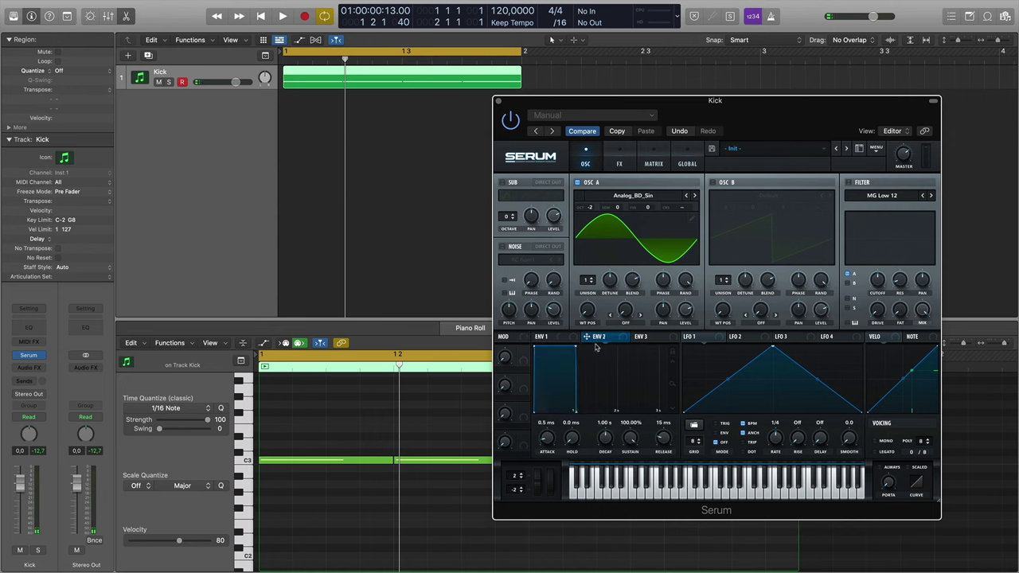
drag(550, 402, 543, 411)
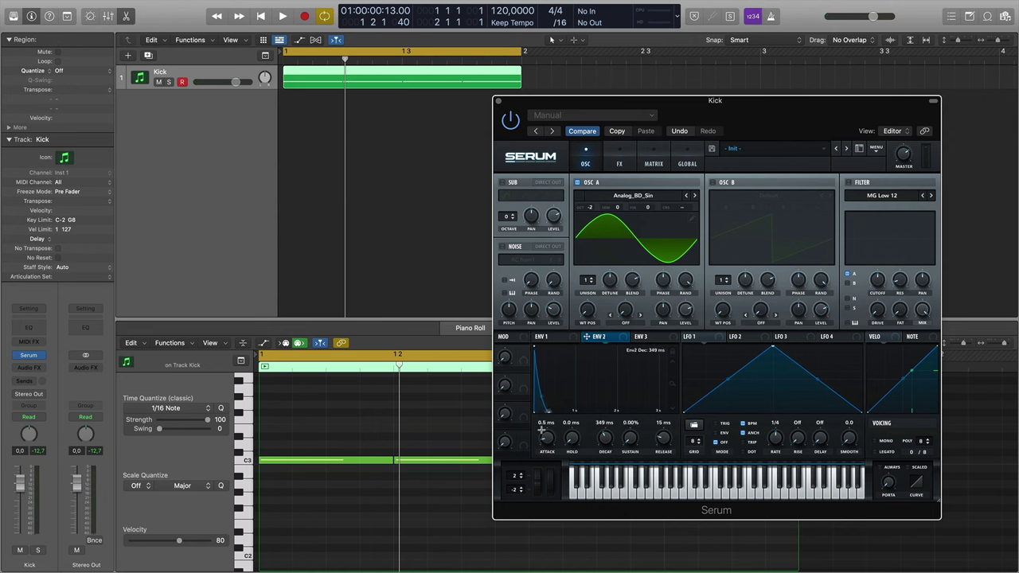
drag(603, 440, 602, 453)
Assign Env 2 to Oscillator A's coarse pitch and audition the pitch drop in the loop
mouse_move(585, 344)
mouse_down()
mouse_move(681, 208)
mouse_move(692, 211)
mouse_move(682, 215)
mouse_up()
mouse_move(694, 207)
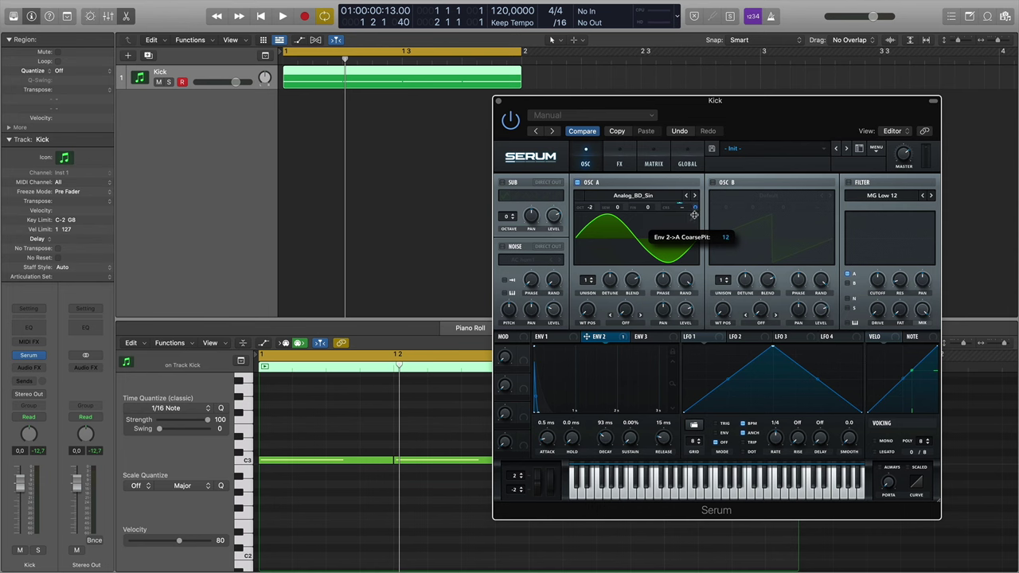
key(space)
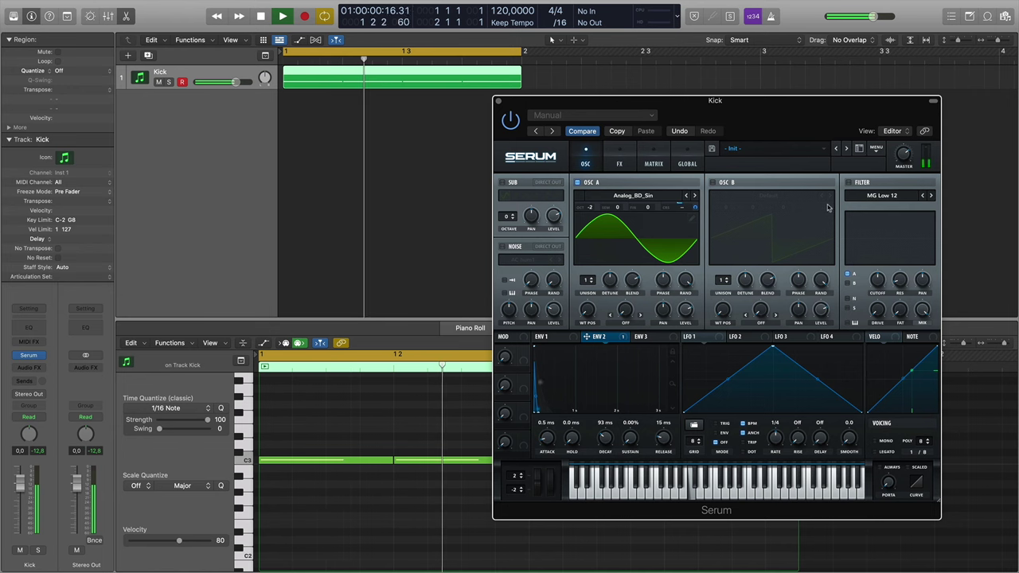
key(space)
Raise Serum's master volume and play the loop to check the level
drag(905, 156, 905, 137)
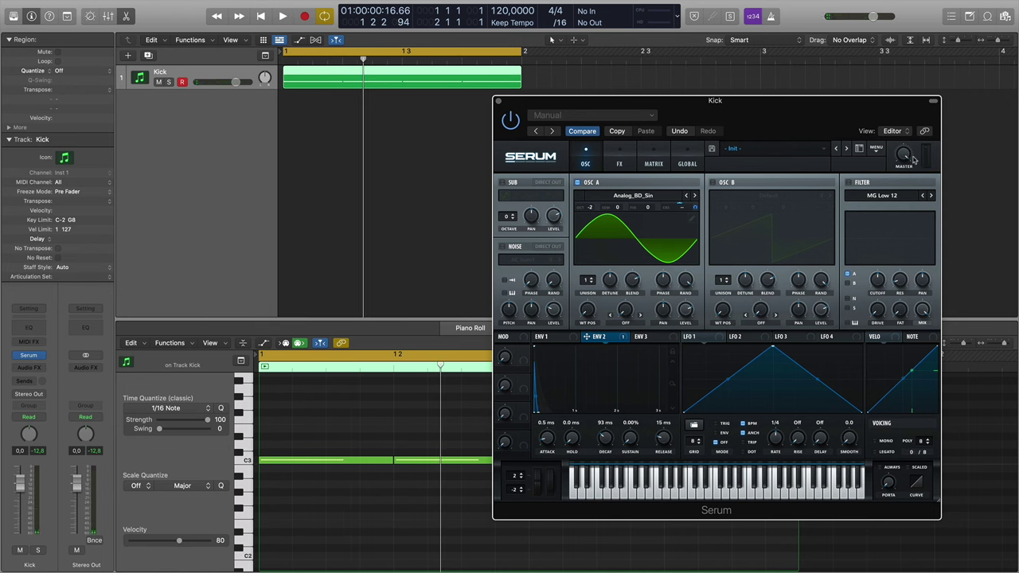
key(space)
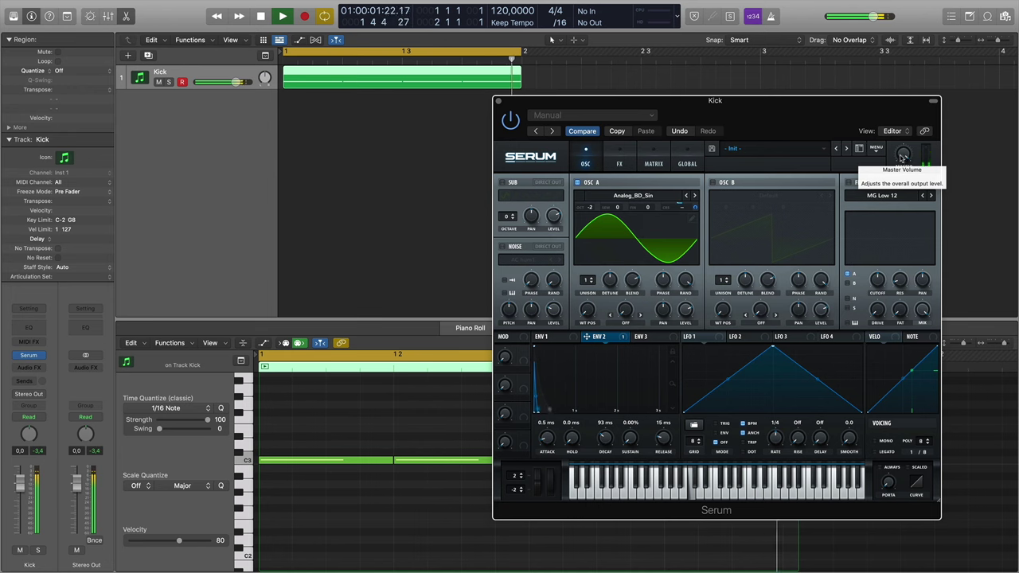
click(902, 160)
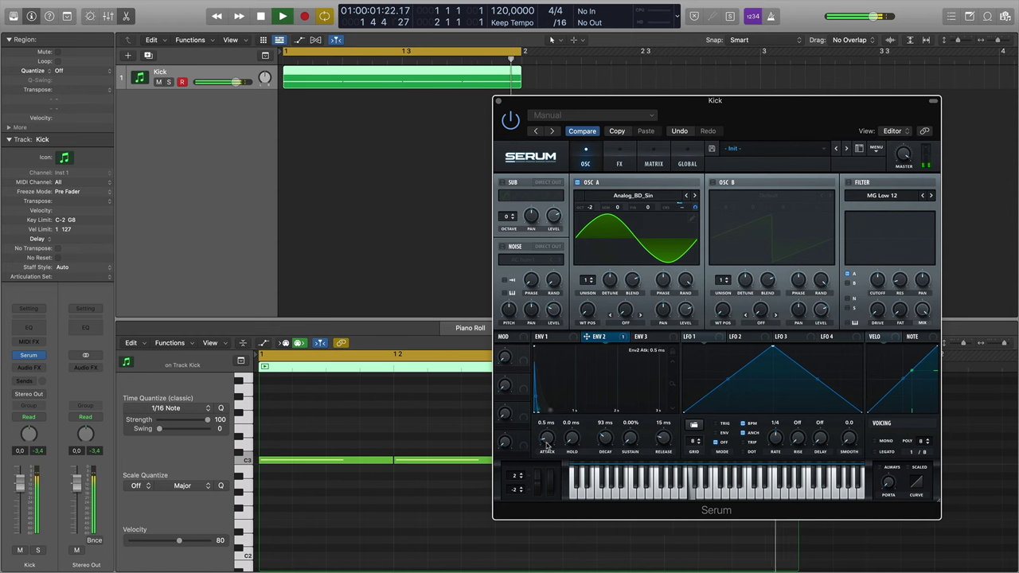
key(space)
Set Env 2's attack to 4.4 ms to match Env 1 and audition the kick
click(546, 337)
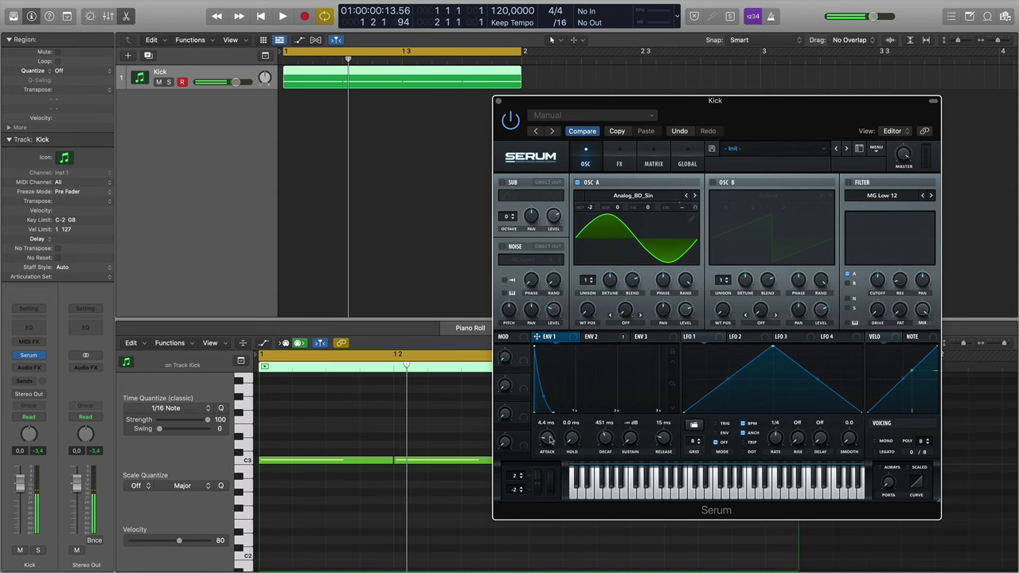
click(593, 343)
scroll(547, 437, up, 2)
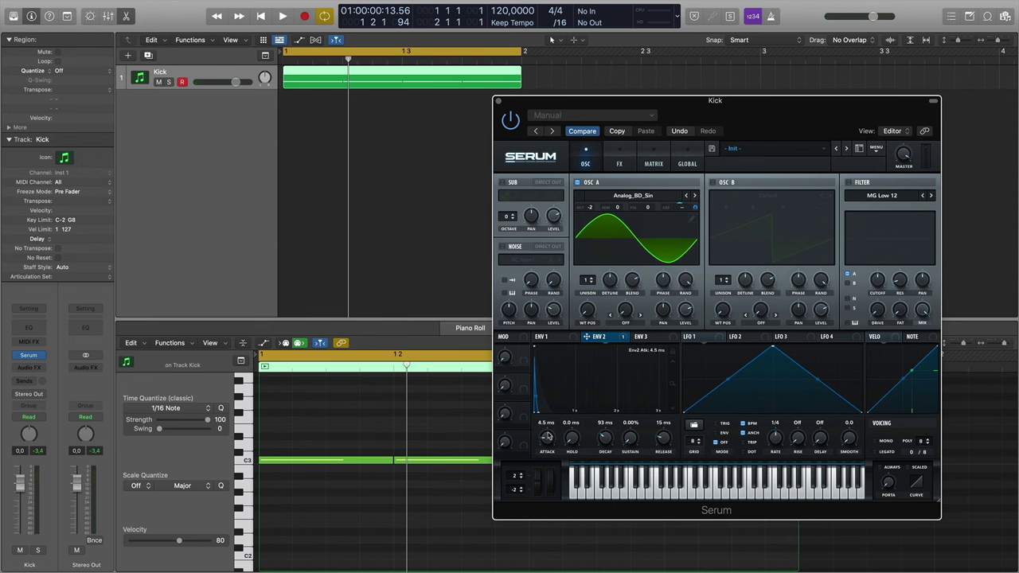
key(space)
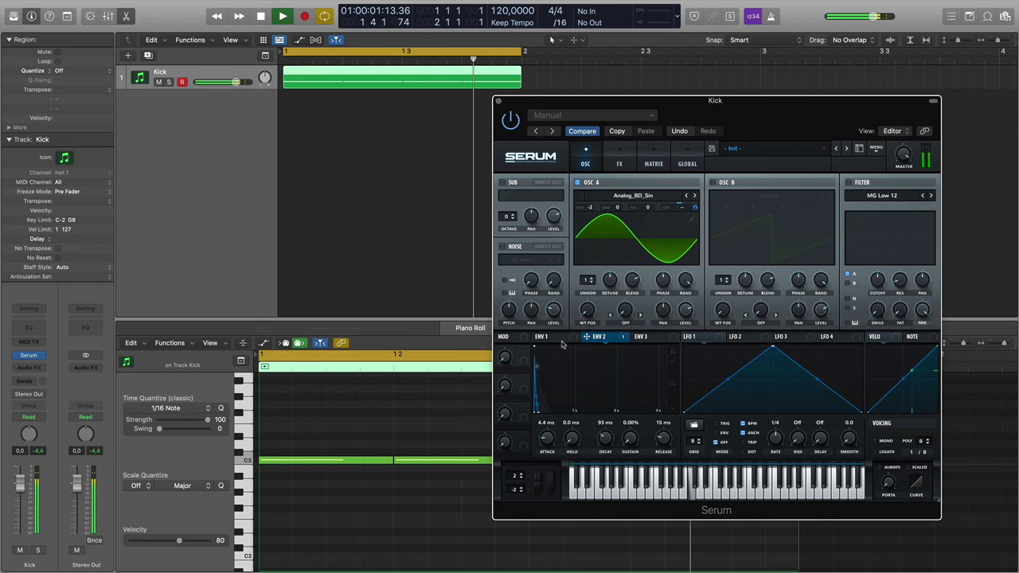
key(space)
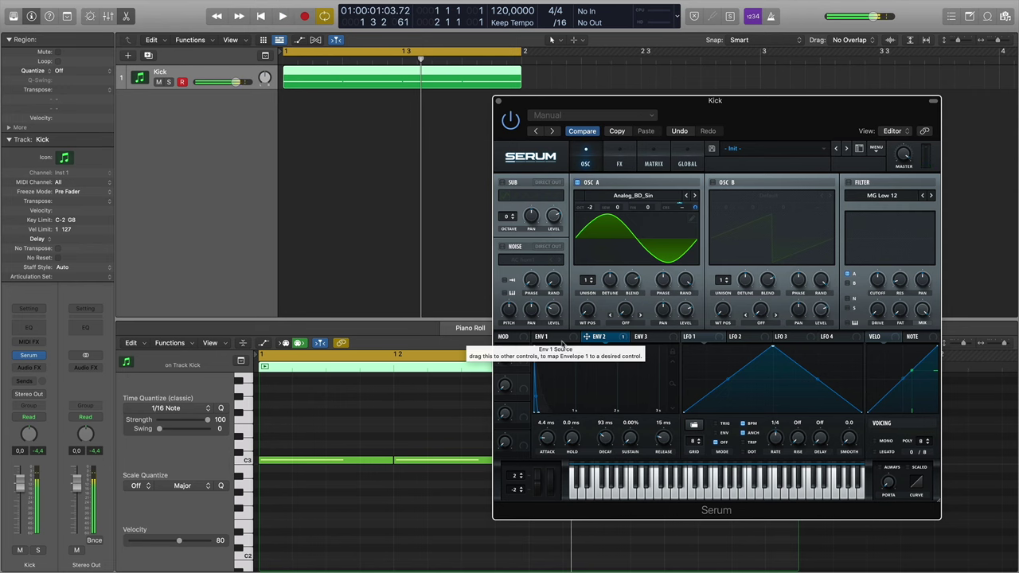
Insert a Channel EQ on the Kick track after Serum and play the loop through its analyzer
click(70, 367)
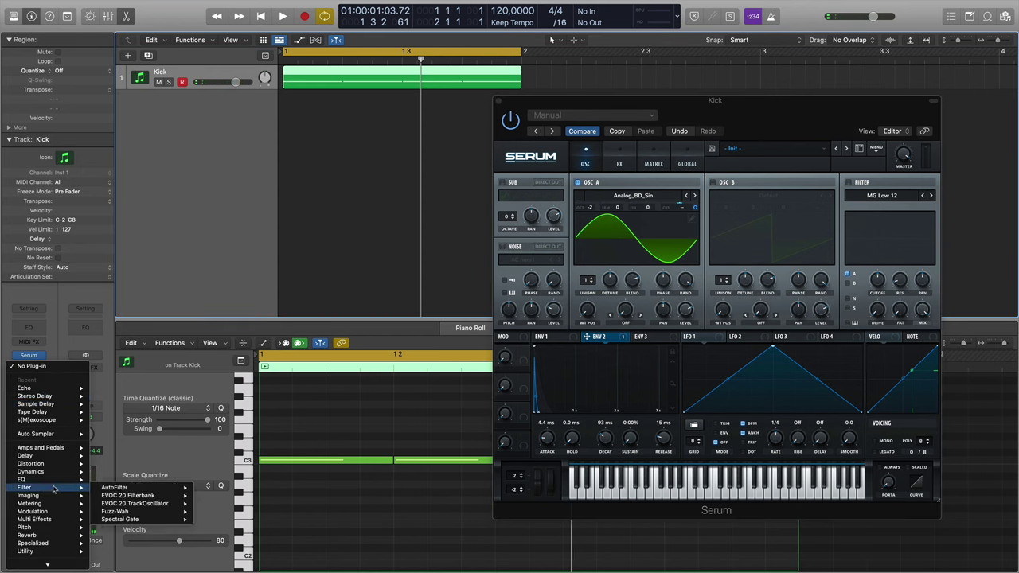
click(223, 487)
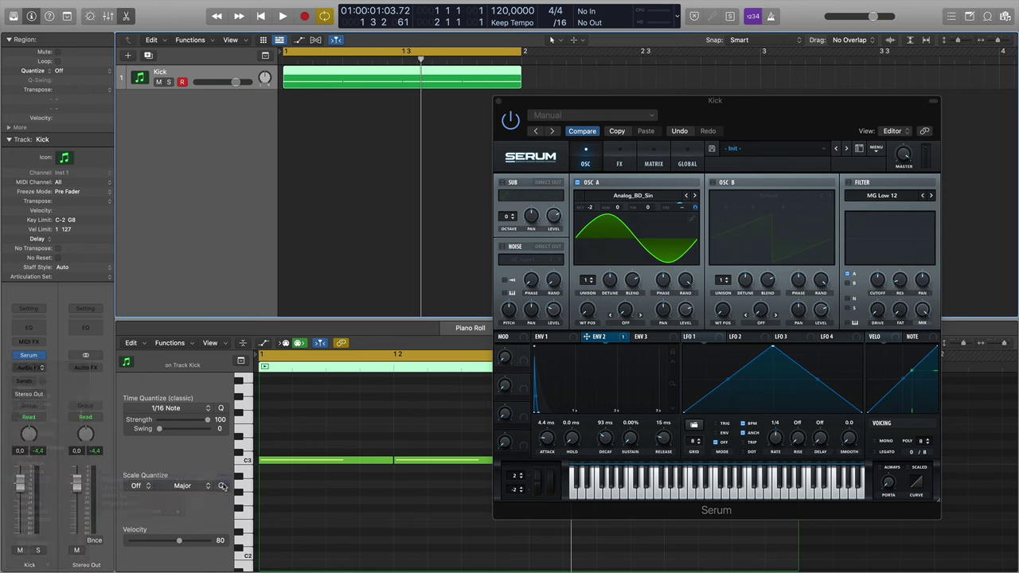
drag(568, 141, 491, 231)
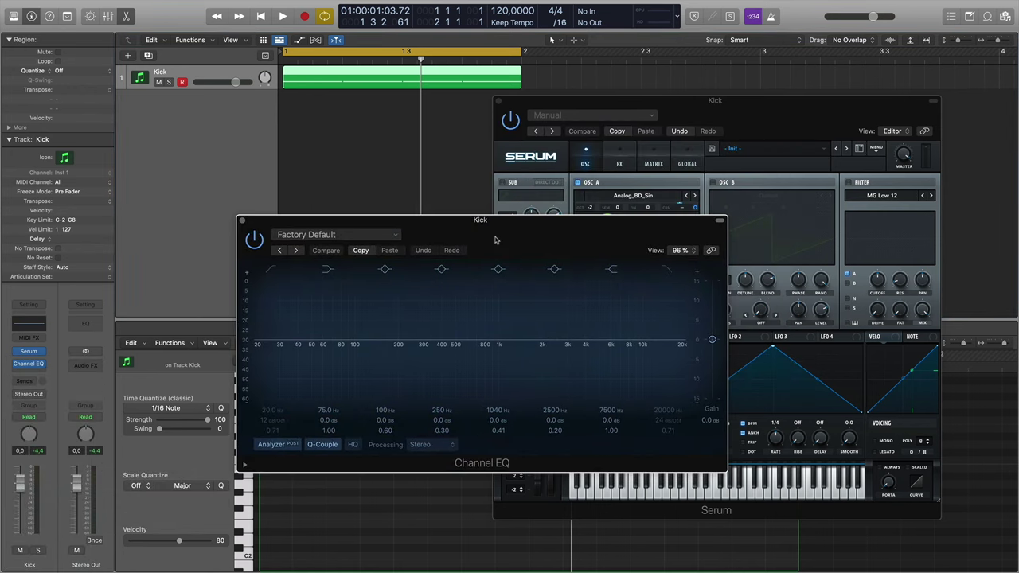
key(space)
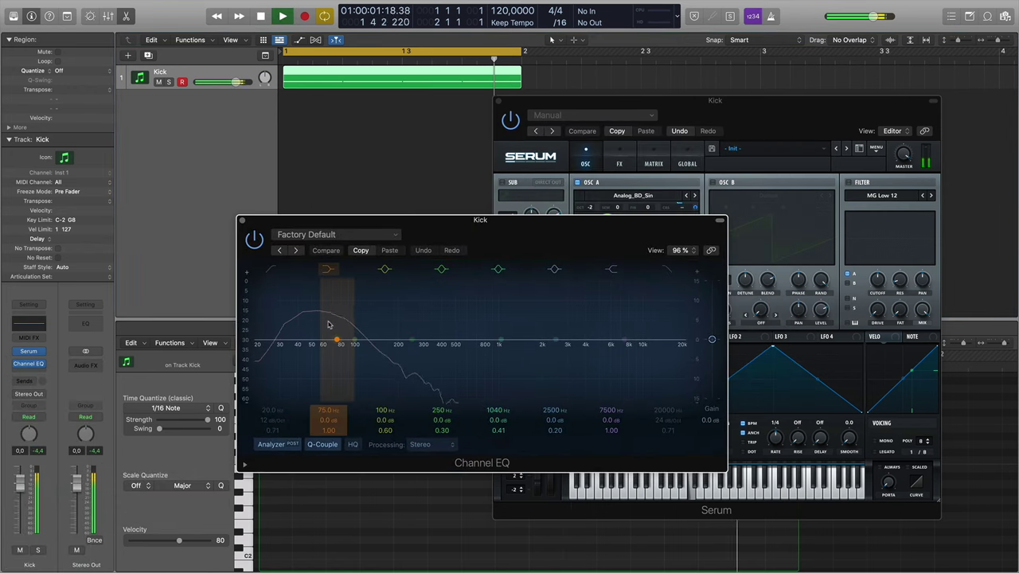
Stop playback and move all four kick notes up to D3 in the Piano Roll
key(space)
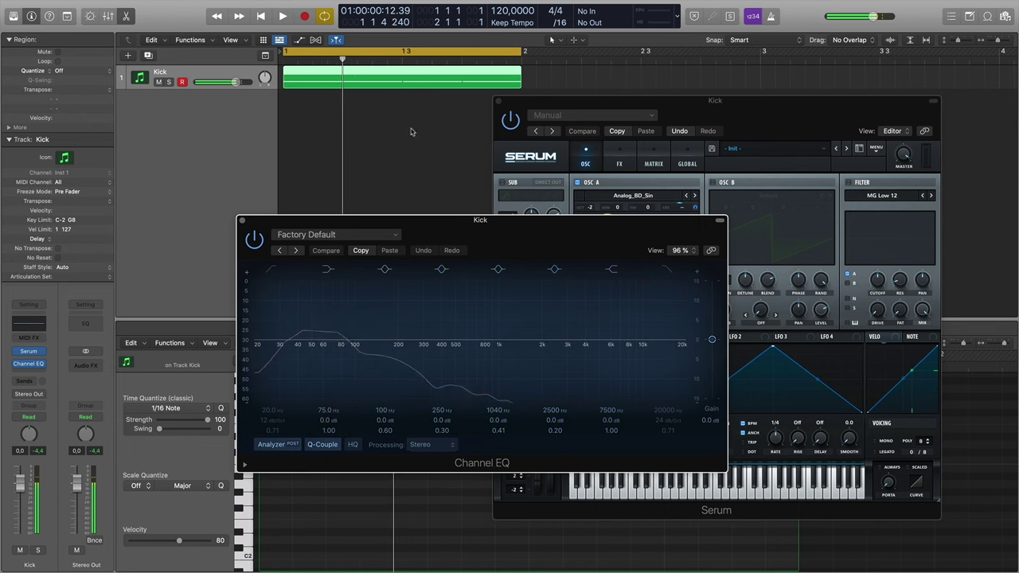
double_click(353, 76)
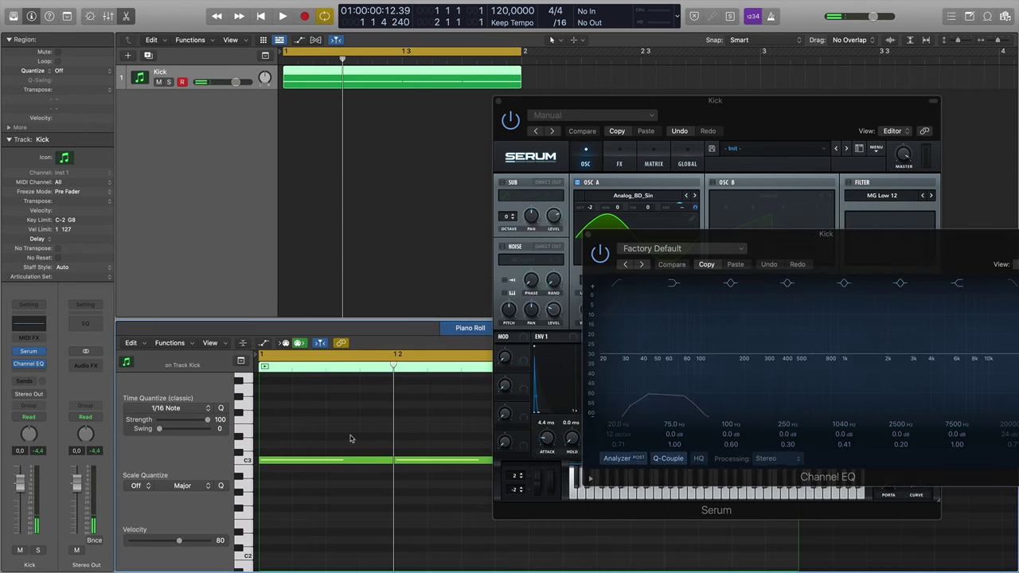
click(321, 462)
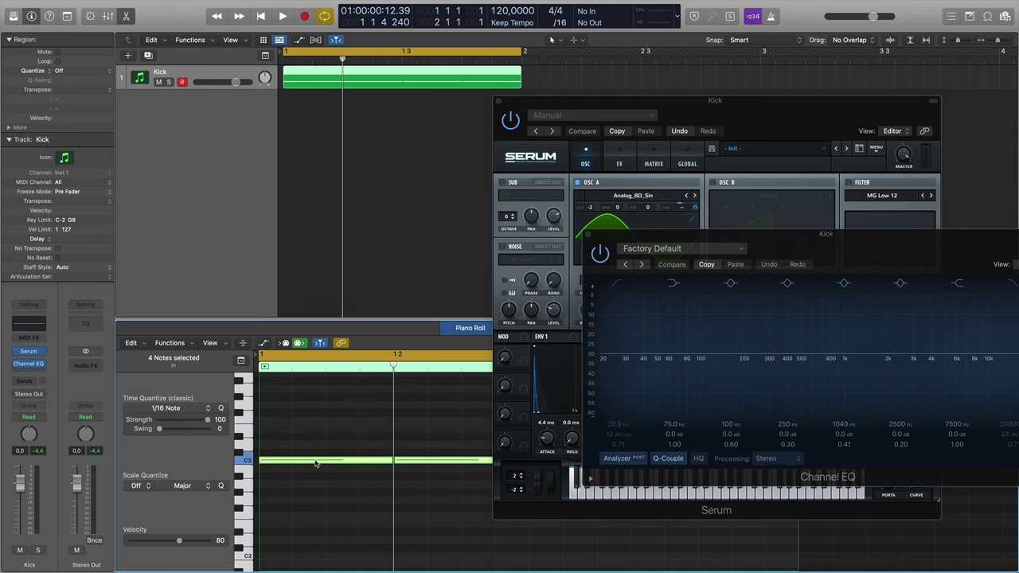
mouse_move(315, 462)
mouse_down()
mouse_move(315, 487)
mouse_move(315, 409)
mouse_move(315, 487)
mouse_move(315, 447)
mouse_up()
Play the loop several times to check the D3 kick's peak frequency in the Channel EQ analyzer
key(space)
key(space)
key(space)
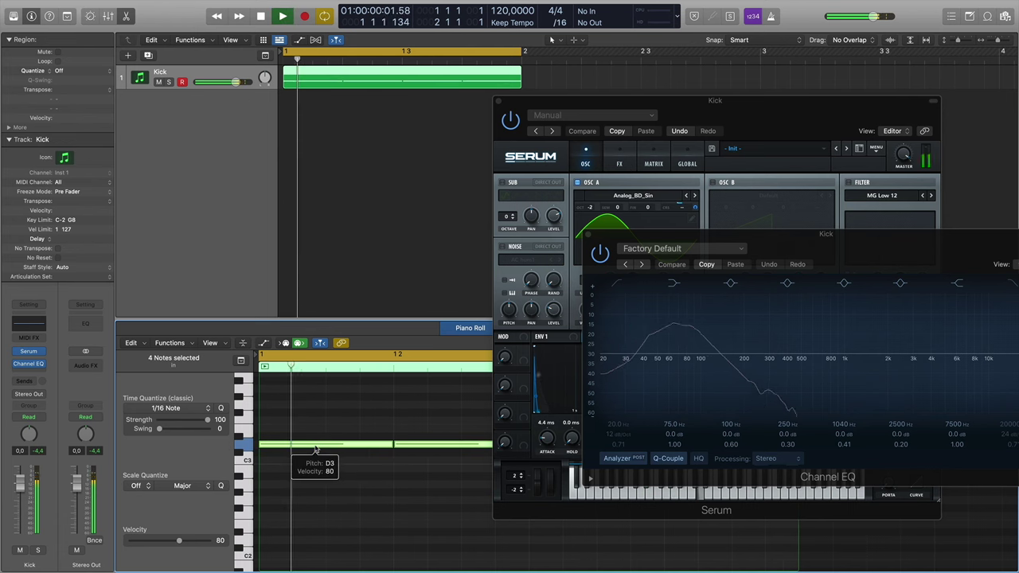
key(space)
mouse_move(316, 448)
mouse_down()
mouse_move(315, 432)
mouse_move(316, 447)
mouse_up()
key(space)
click(316, 433)
key(space)
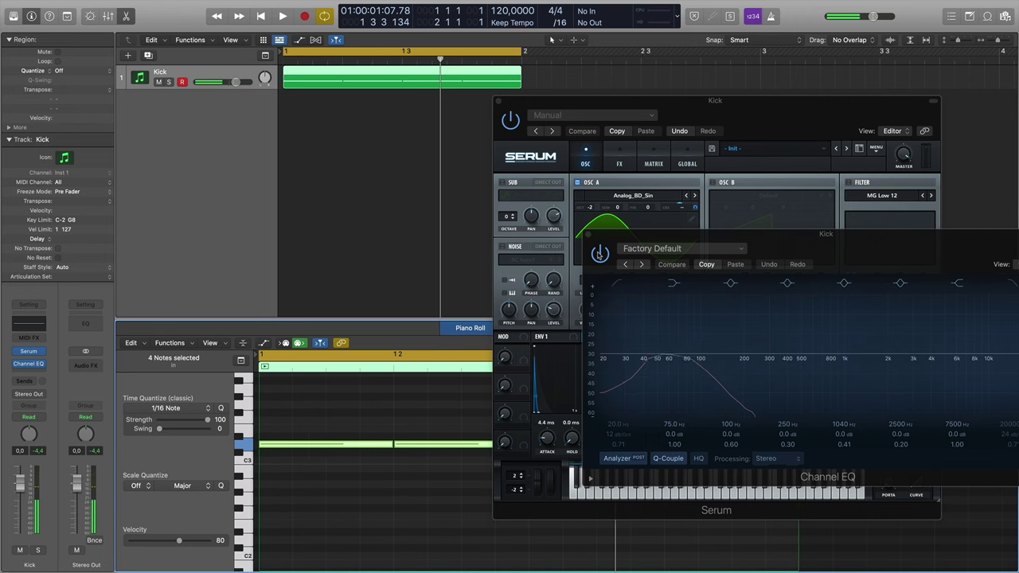
Close the Channel EQ window and reopen the plug-in on the Kick track to view its analyzer
drag(624, 237, 443, 240)
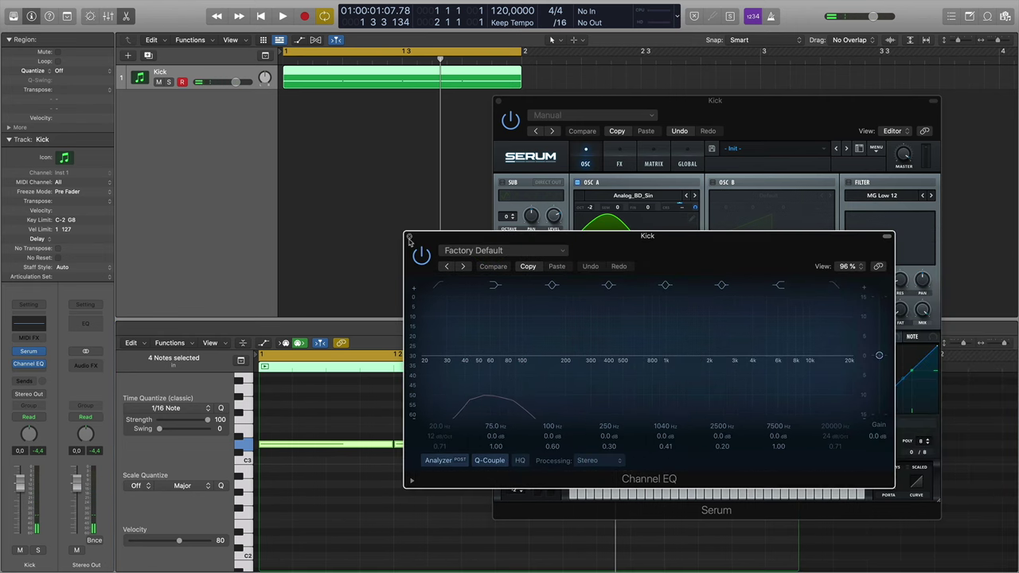
click(409, 237)
mouse_move(35, 367)
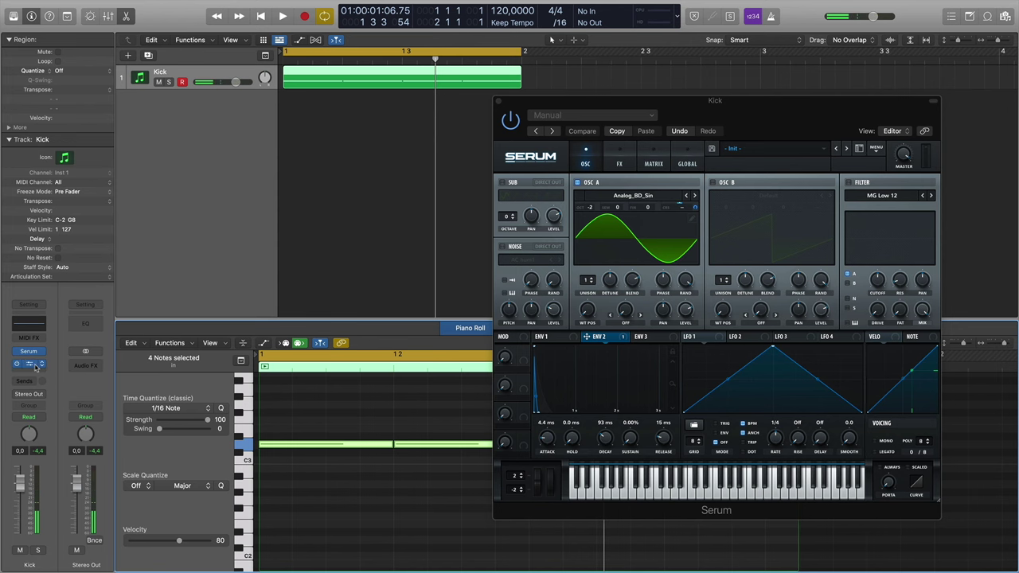
click(35, 367)
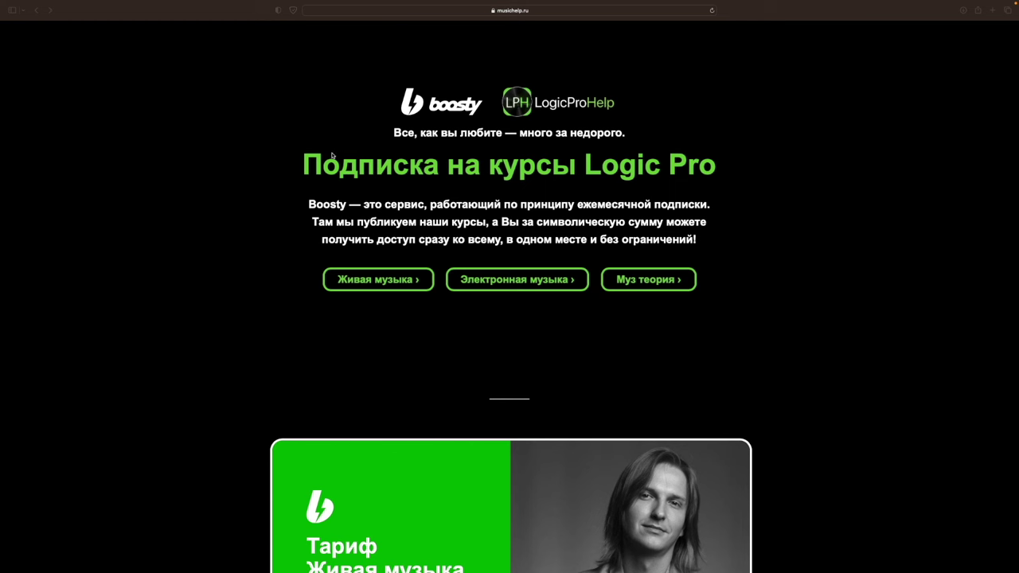
Switch to Safari and look through the Logic Pro course subscription plans on the musichelp.ru page
scroll(643, 185, down, 1)
scroll(848, 206, down, 5)
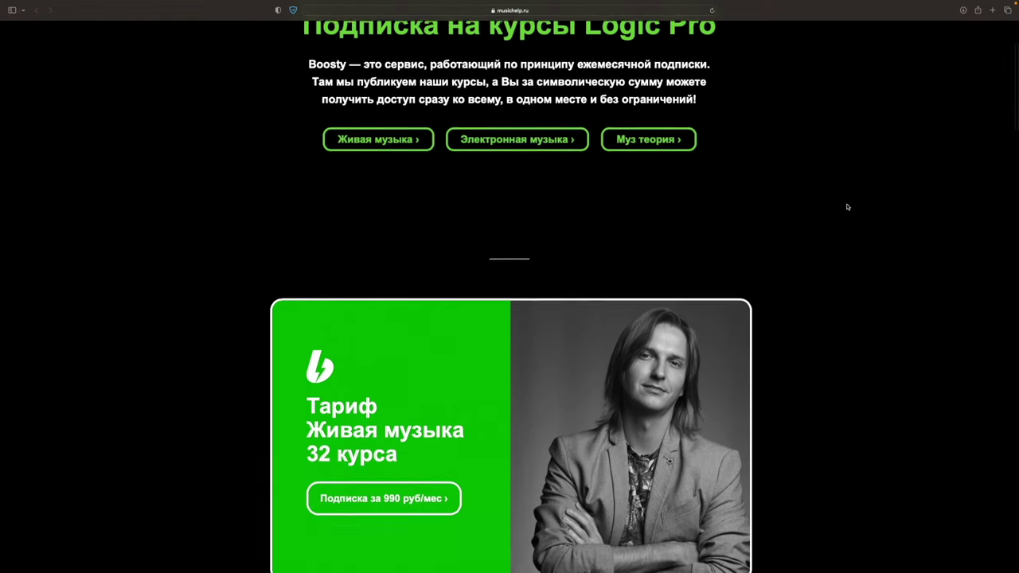
scroll(848, 207, down, 4)
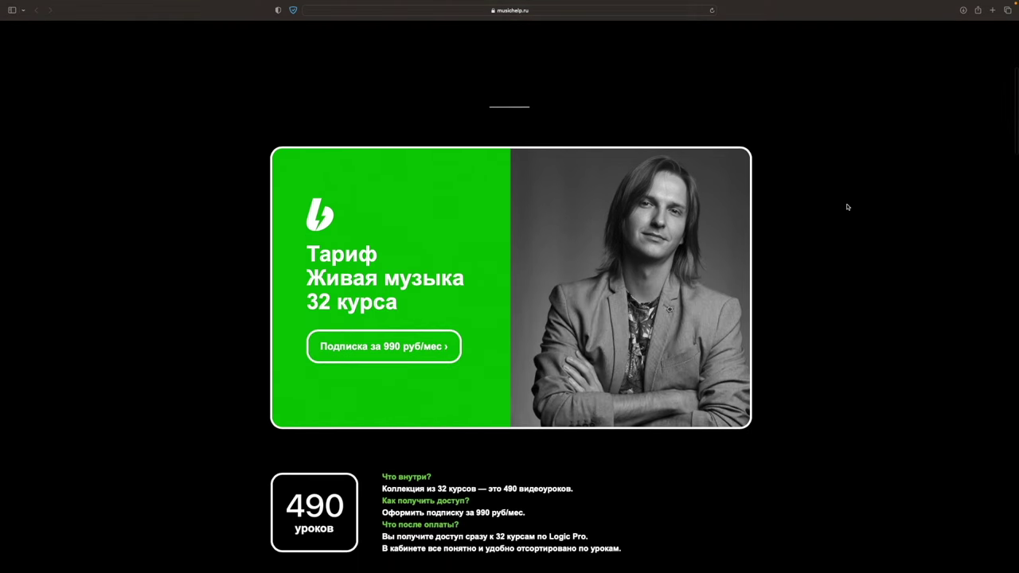
scroll(848, 207, down, 5)
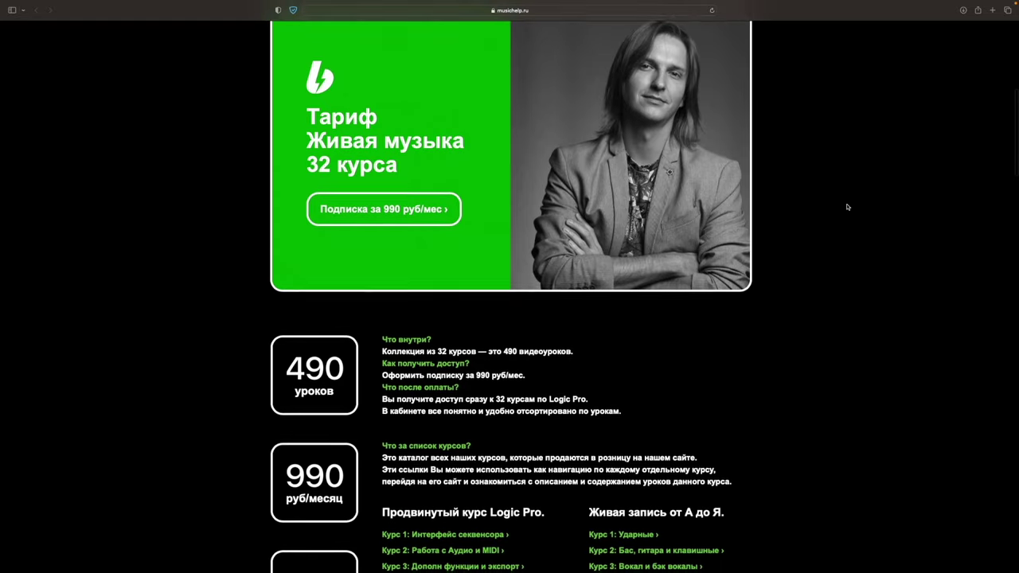
scroll(848, 207, down, 5)
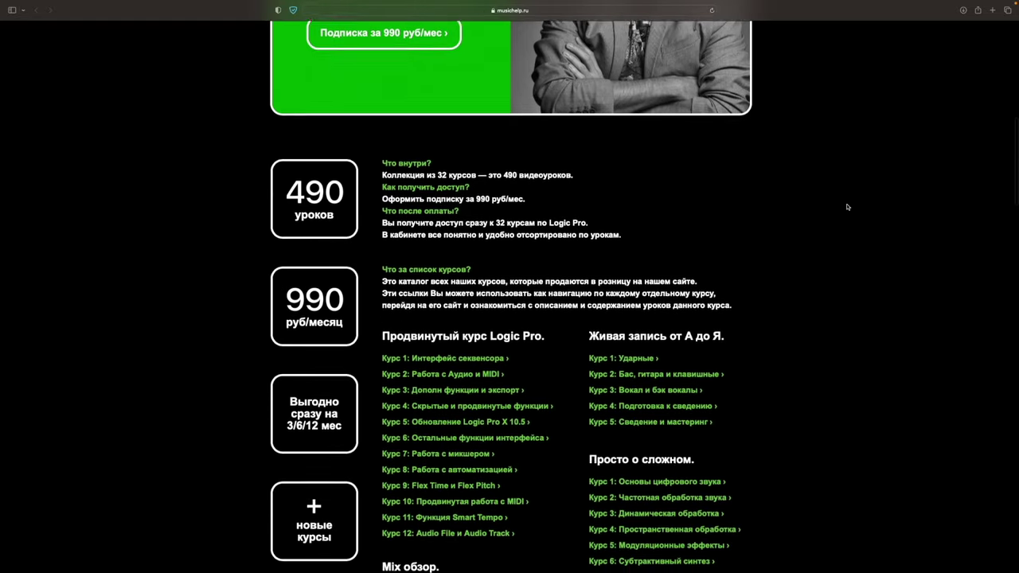
scroll(847, 207, down, 2)
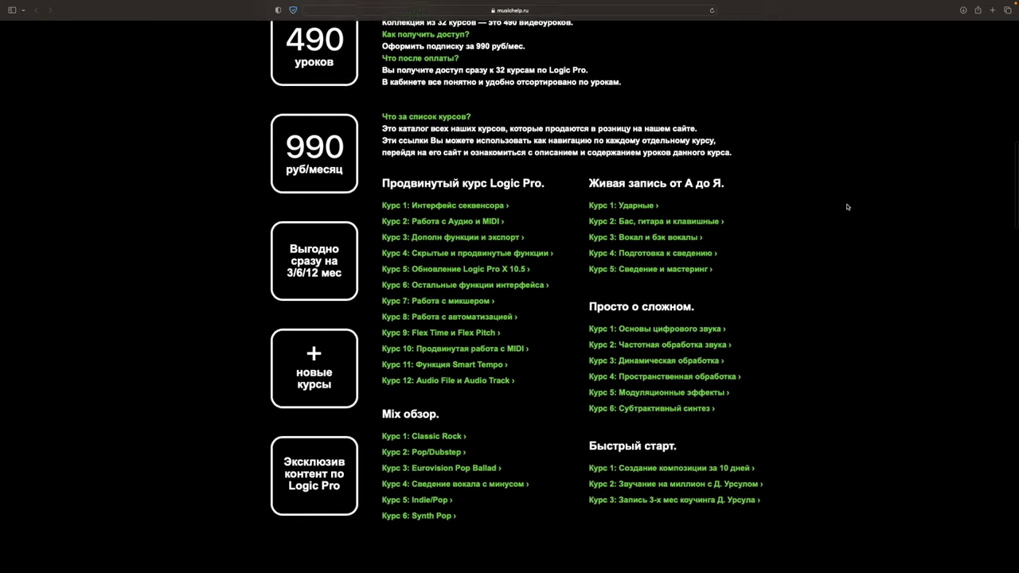
scroll(848, 207, down, 2)
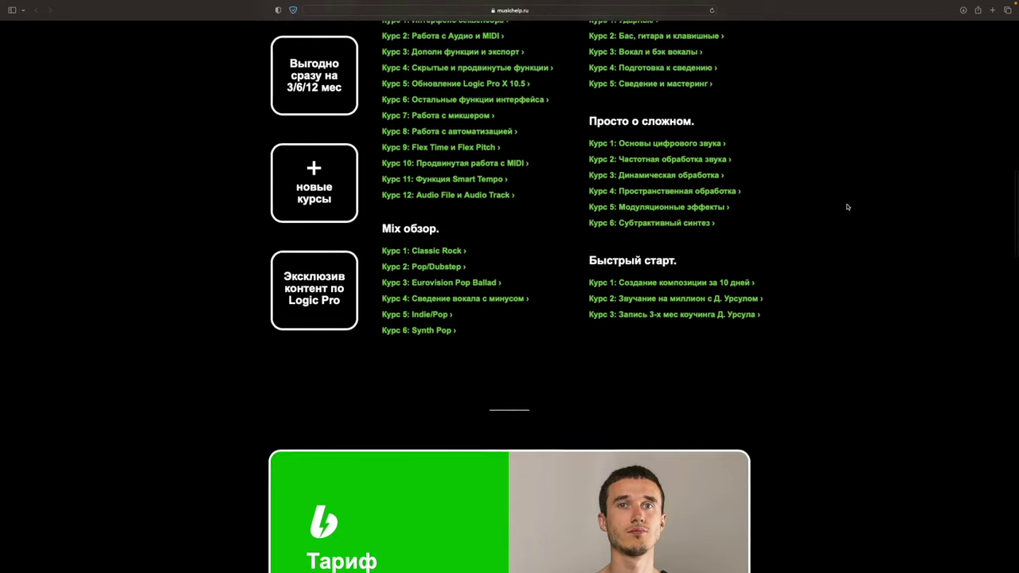
scroll(848, 207, down, 3)
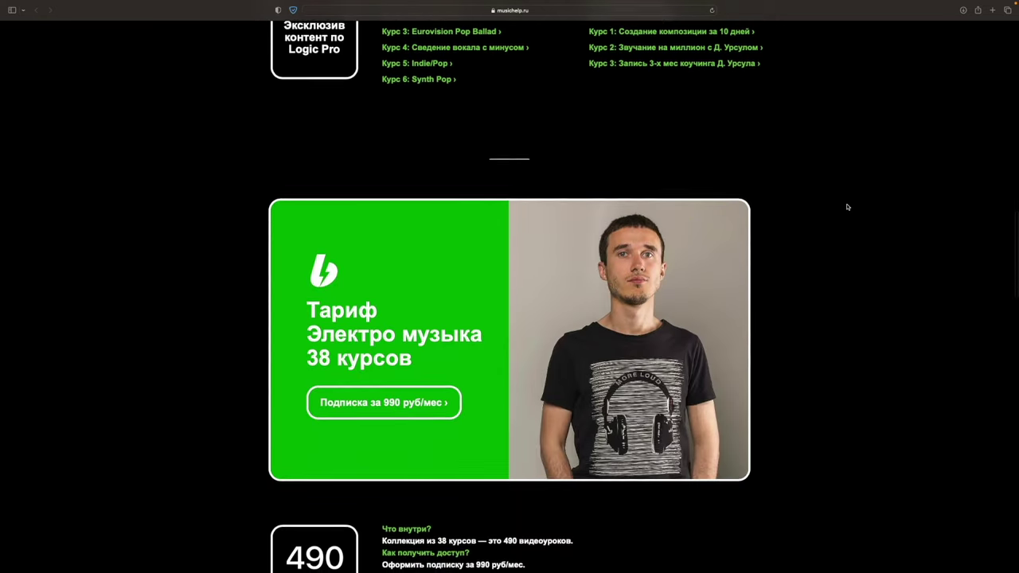
scroll(848, 207, down, 7)
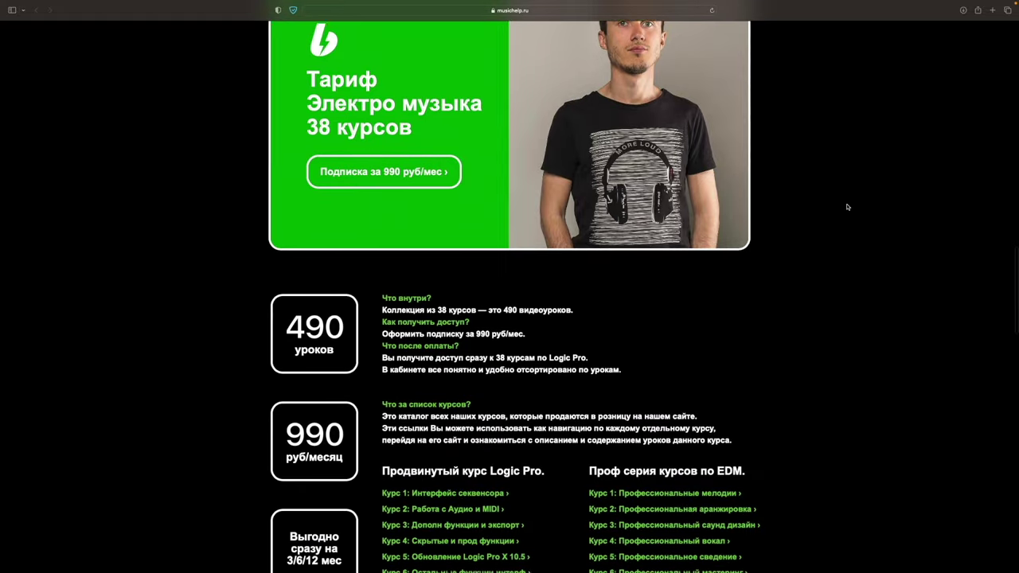
scroll(848, 207, down, 6)
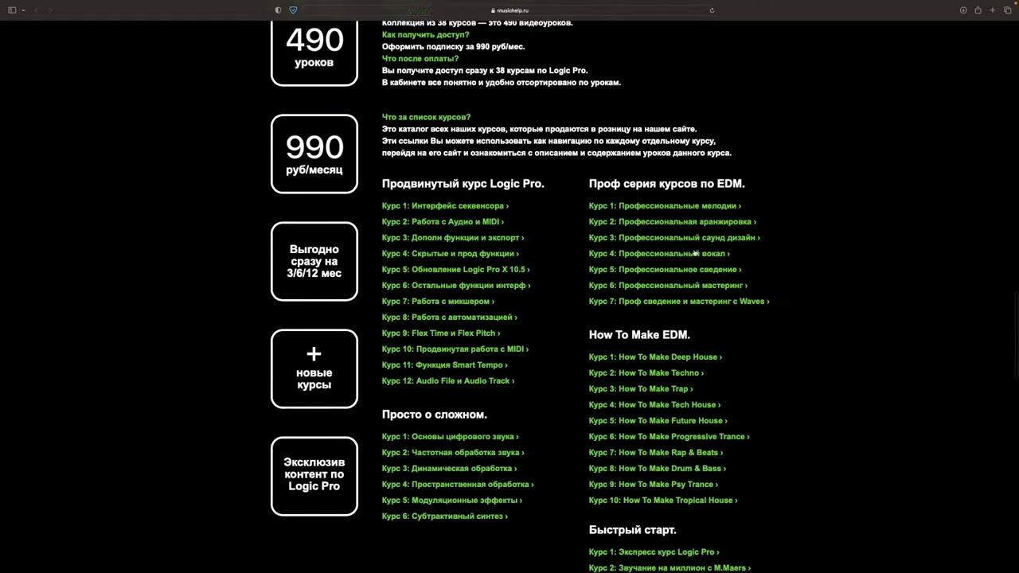
scroll(695, 253, down, 4)
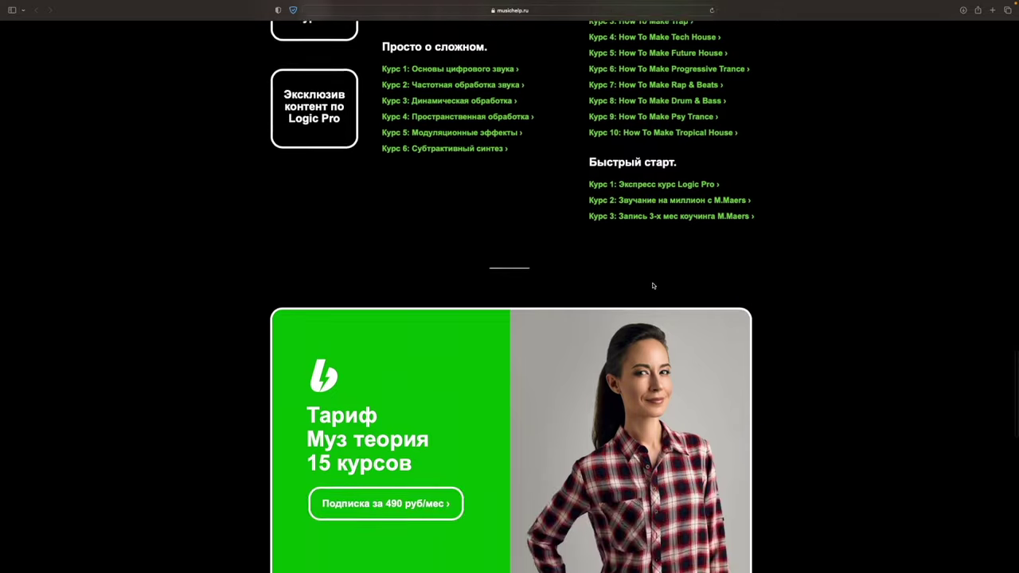
scroll(665, 282, down, 8)
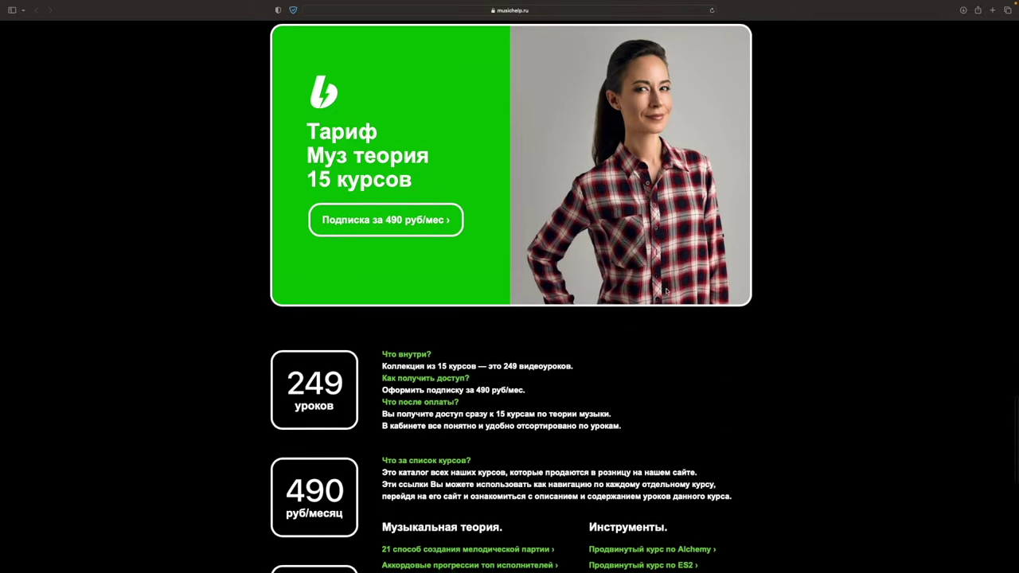
scroll(667, 292, down, 14)
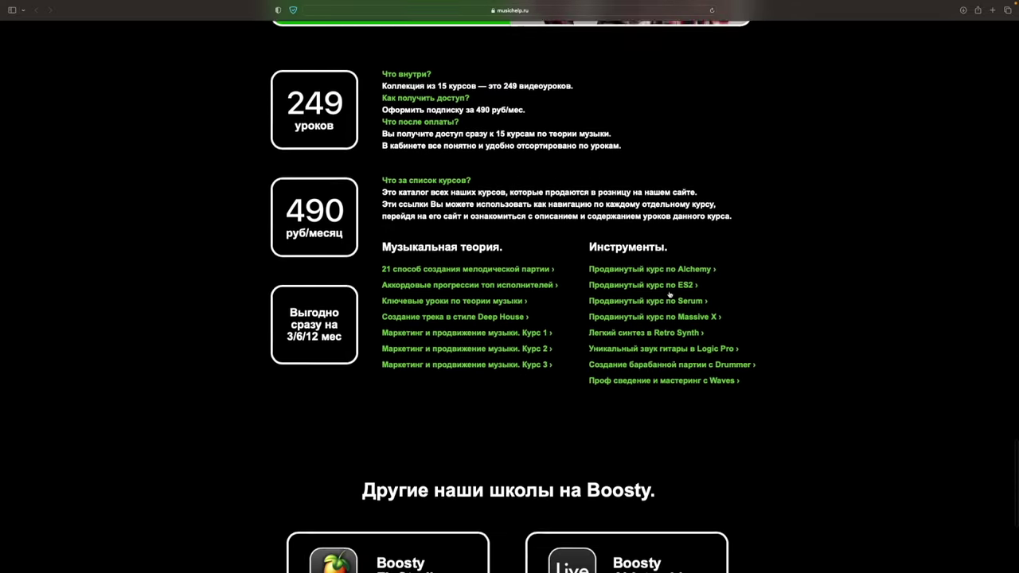
scroll(669, 294, down, 4)
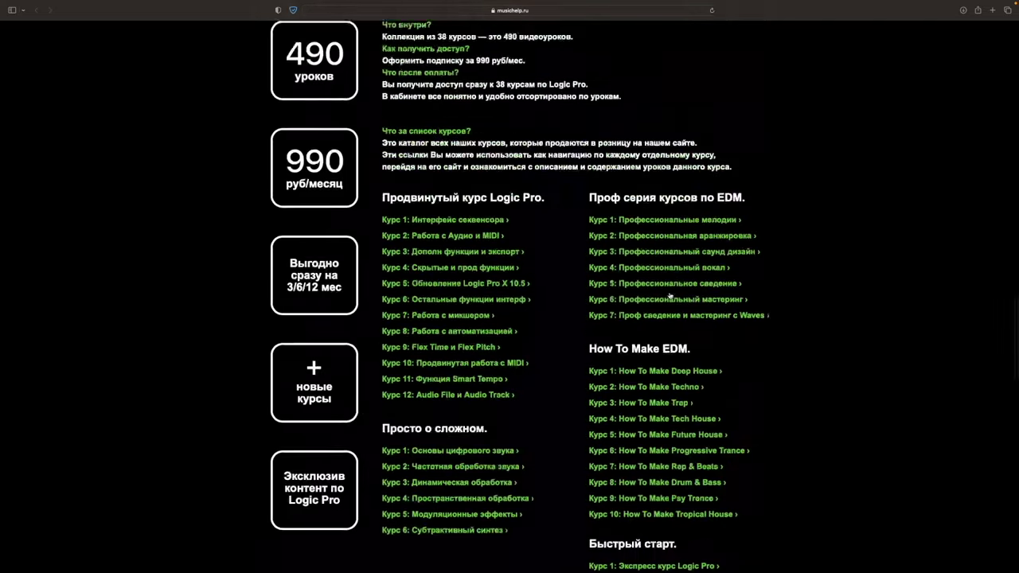
scroll(670, 297, up, 15)
scroll(671, 297, up, 10)
scroll(669, 295, down, 12)
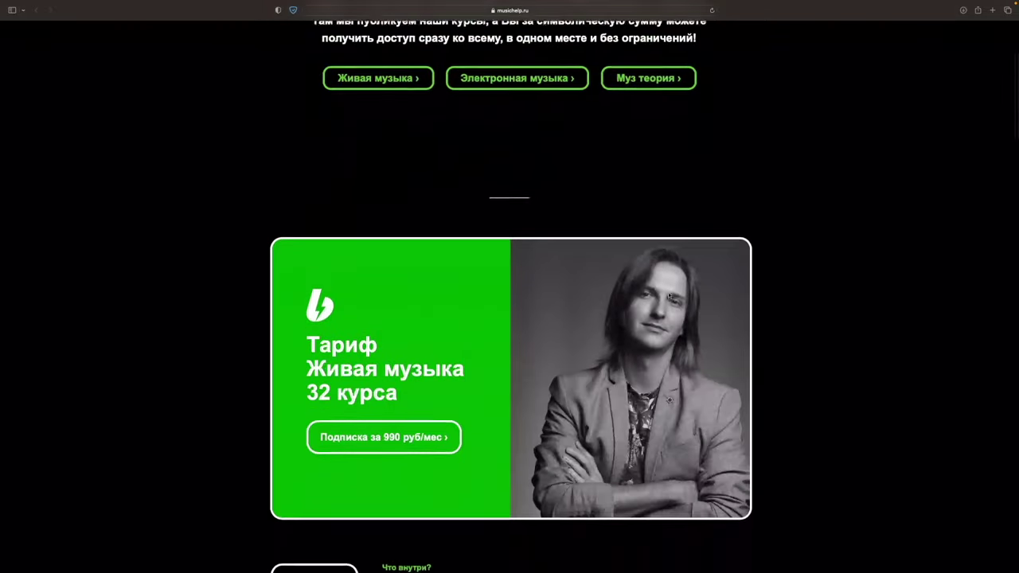
scroll(477, 352, up, 10)
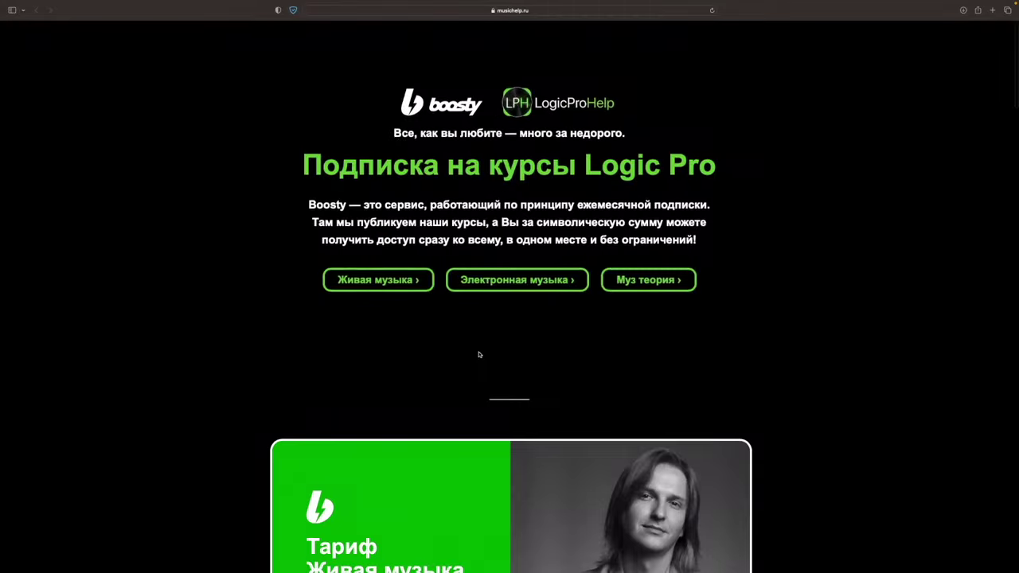
Open the Живая музыка plan's Boosty page, start subscribing and sign in with the VK account
click(365, 285)
click(390, 260)
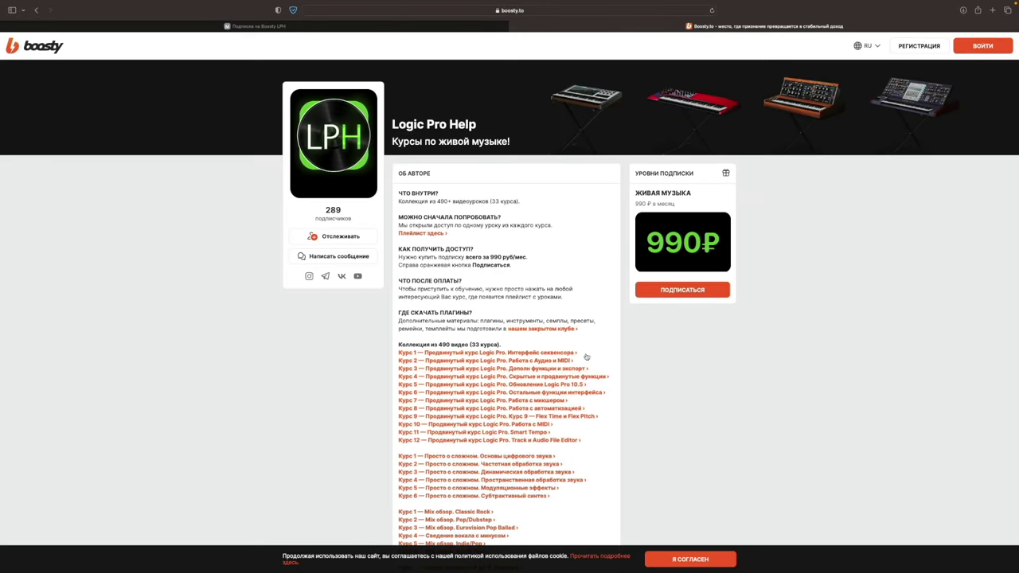
click(647, 291)
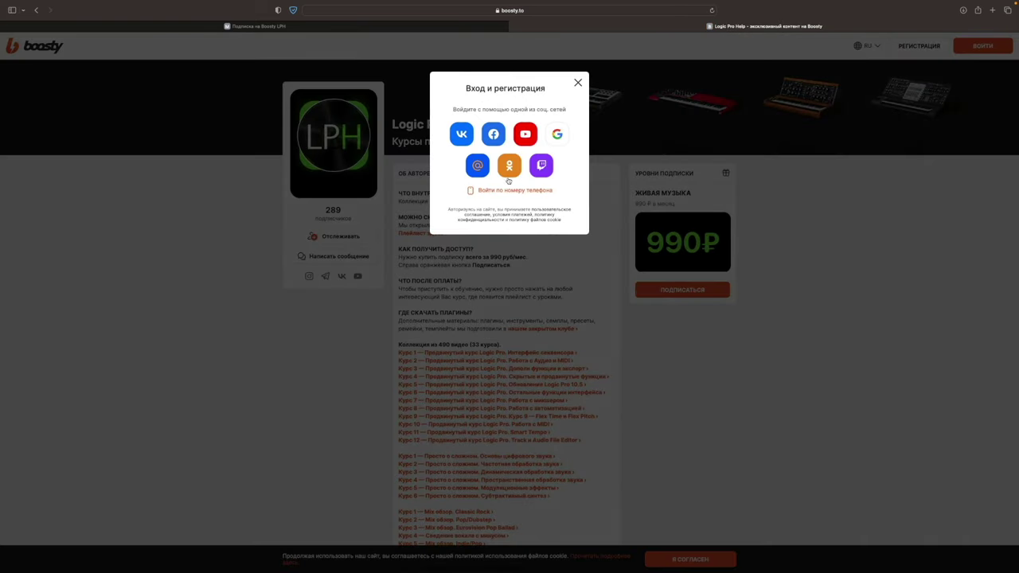
click(462, 134)
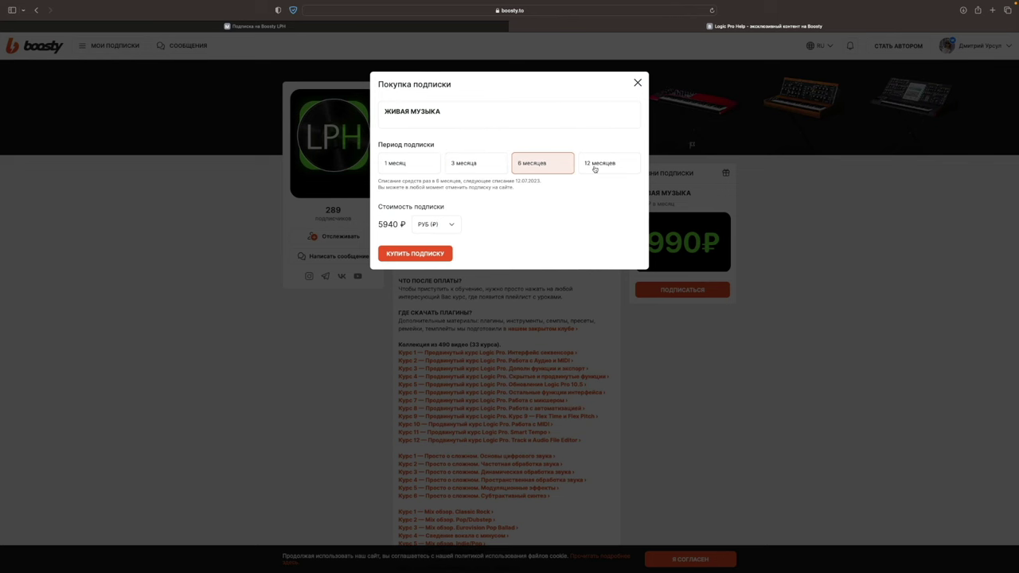
Choose the 1-month period for the Живая музыка subscription and proceed to buy it
click(593, 165)
click(408, 164)
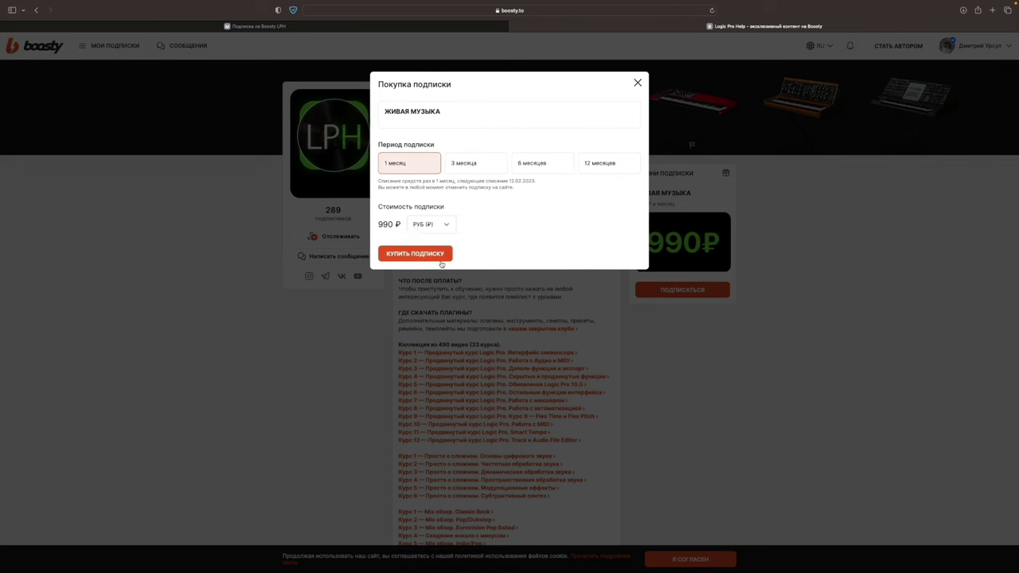
click(438, 254)
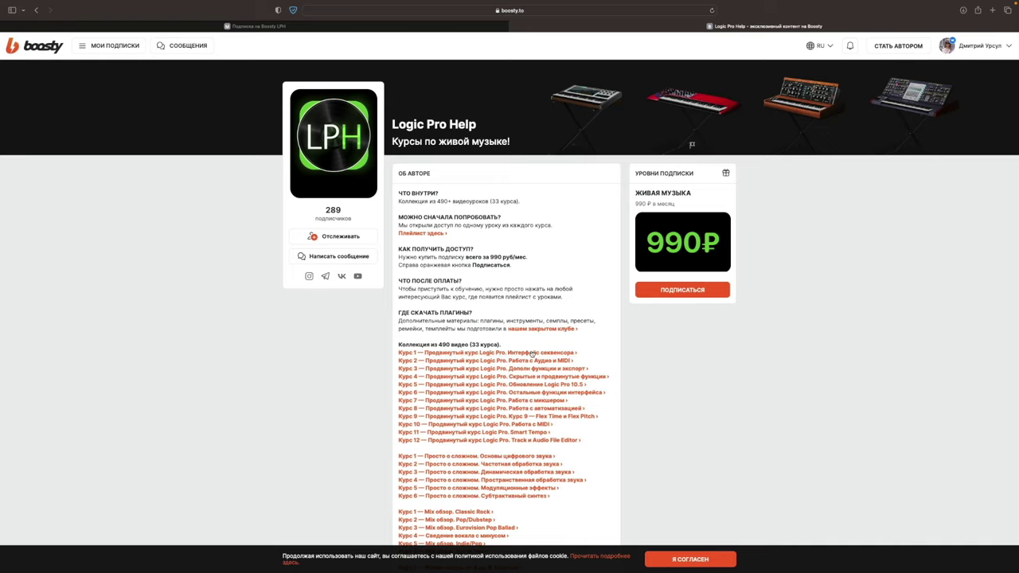
Look through the course list on the Boosty page and return to the musichelp.ru subscription page
scroll(529, 353, down, 2)
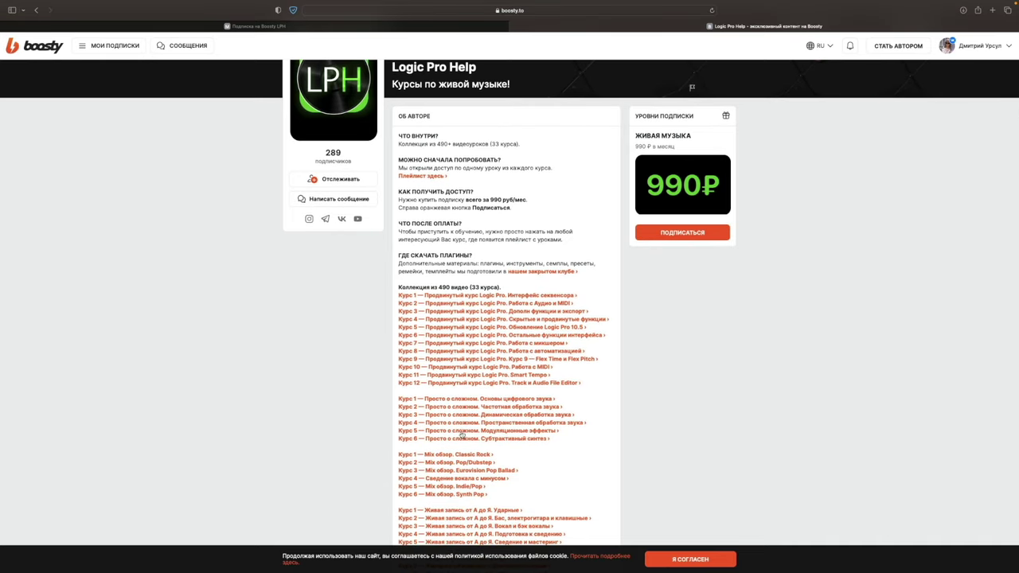
scroll(466, 419, down, 1)
click(360, 26)
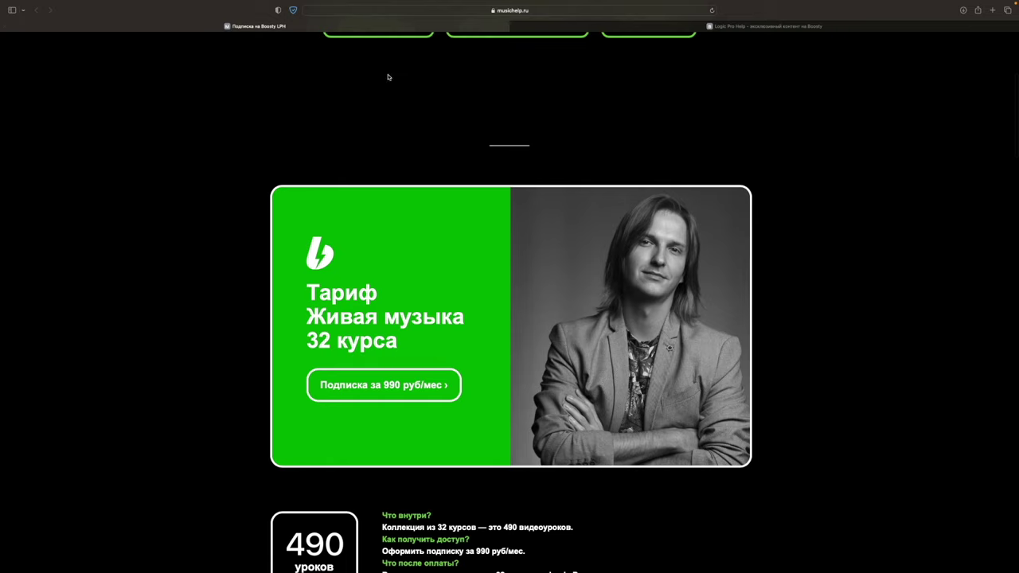
scroll(461, 218, up, 5)
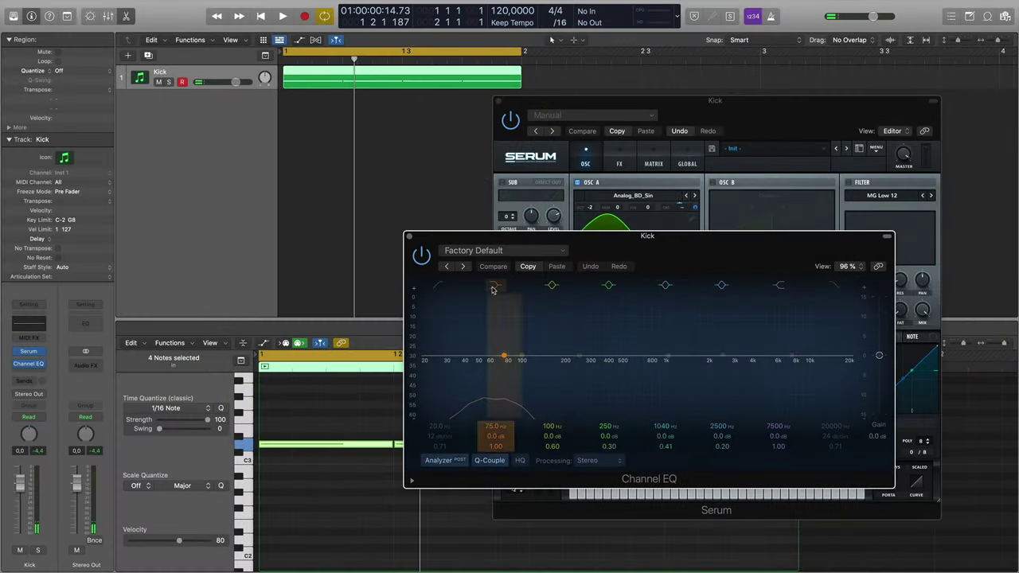
Close the Channel EQ window, enable Serum's Noise oscillator and load XF_KikAtk_01 from the Attacks_Kick noises
click(408, 236)
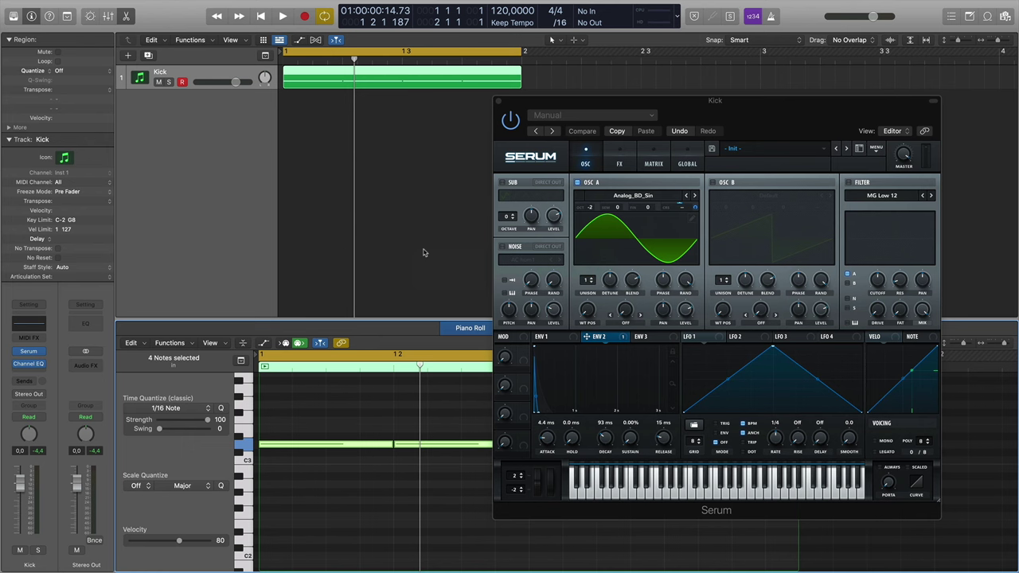
drag(597, 109, 561, 114)
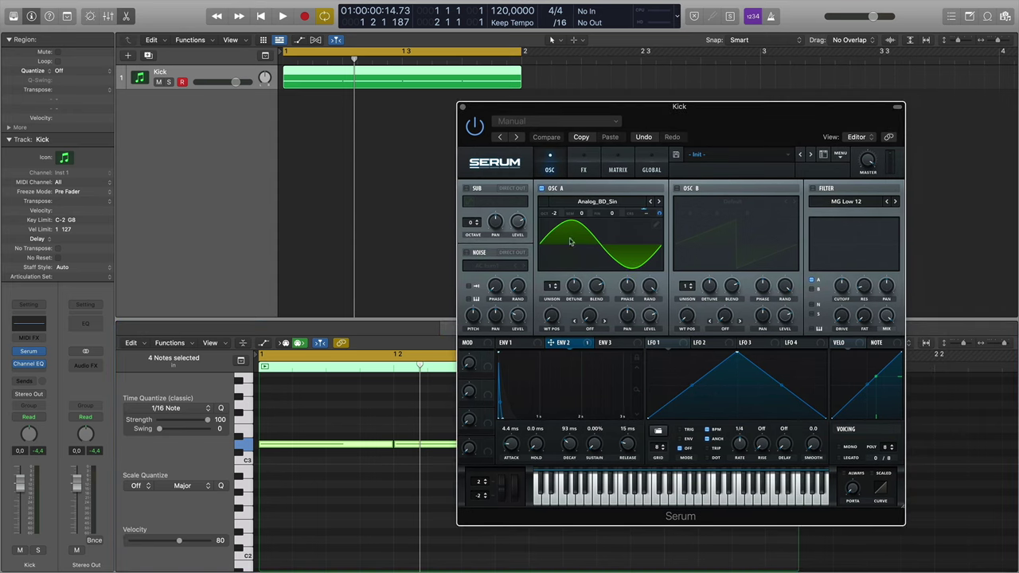
click(468, 253)
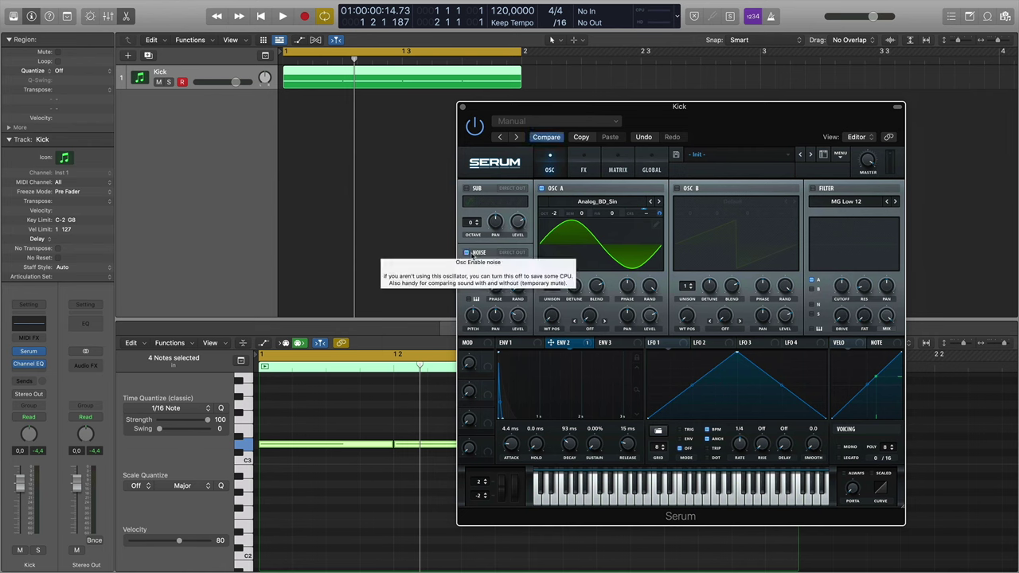
click(499, 268)
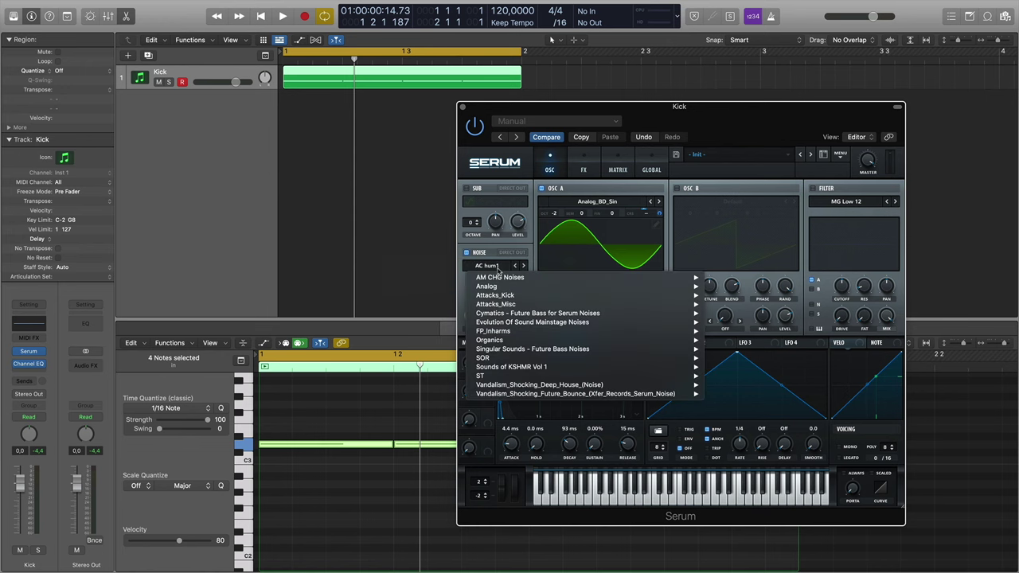
mouse_move(499, 279)
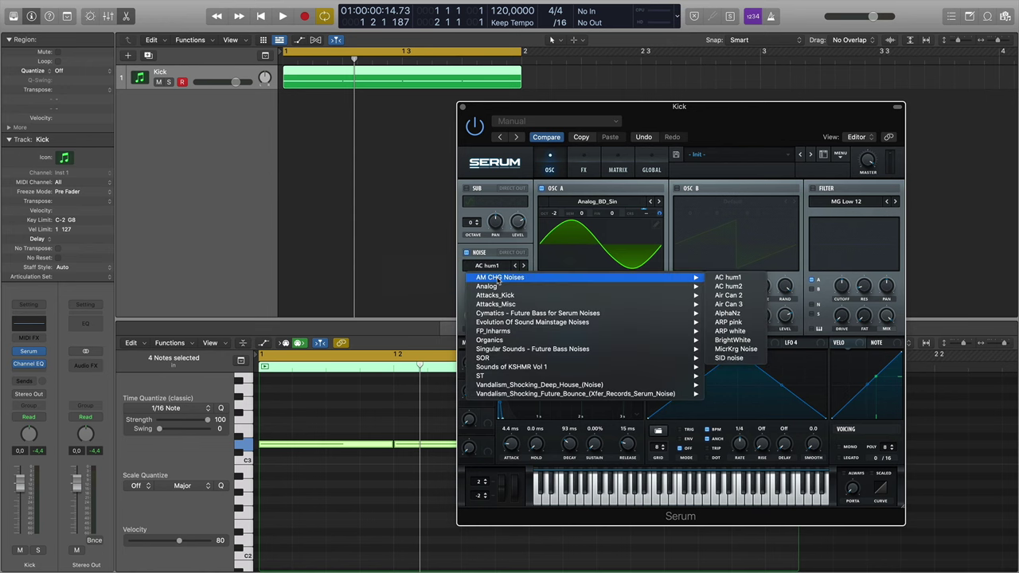
mouse_move(503, 297)
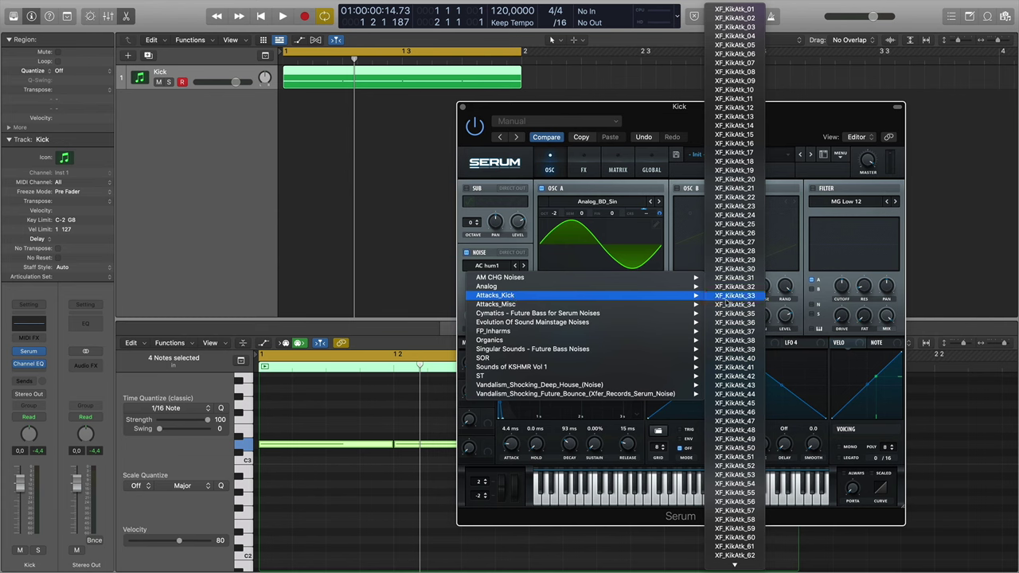
click(734, 9)
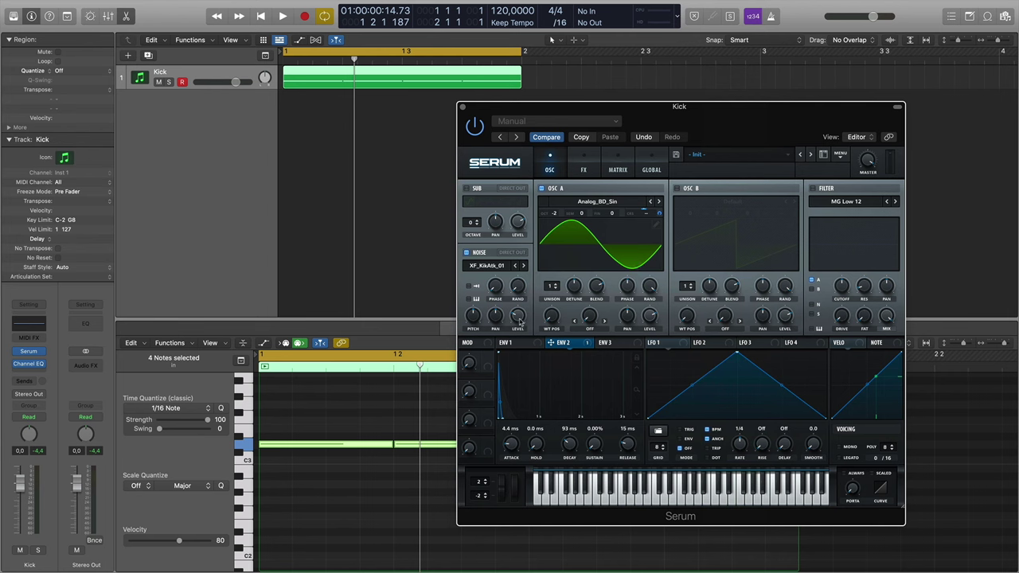
Play the kick with its noise layer, and mute Osc A to audition the noise on its own
key(space)
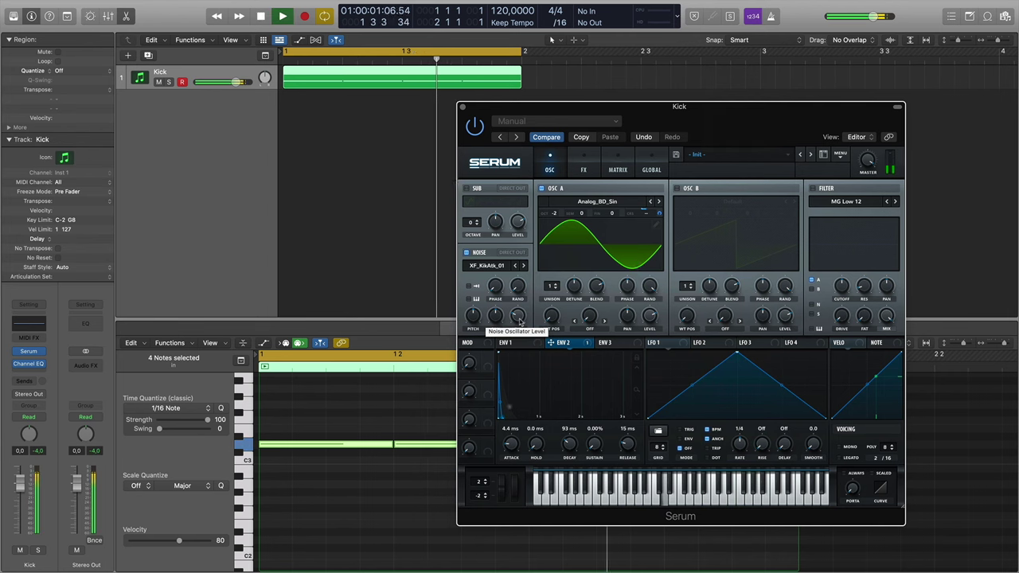
key(space)
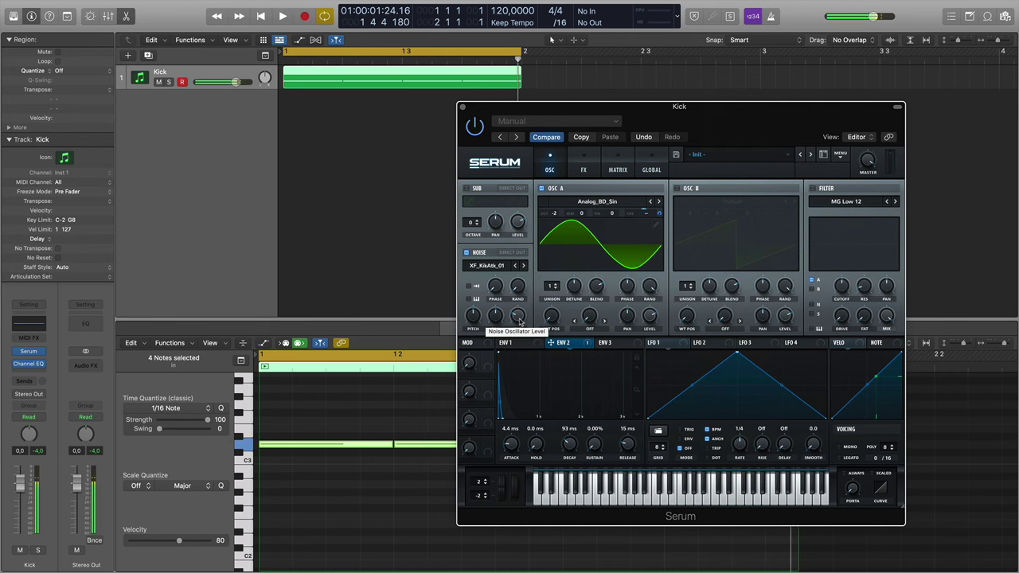
click(543, 190)
key(space)
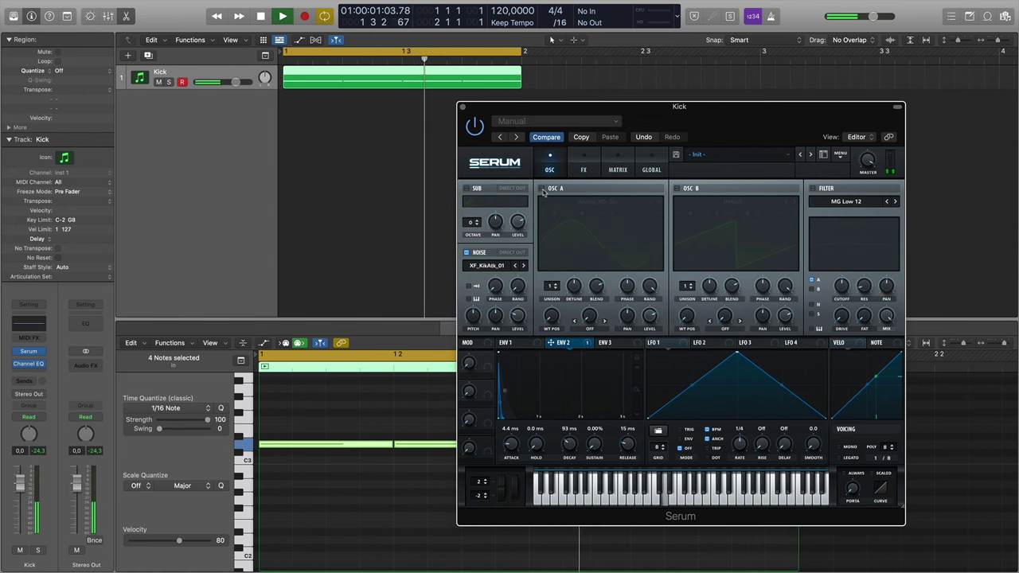
click(248, 449)
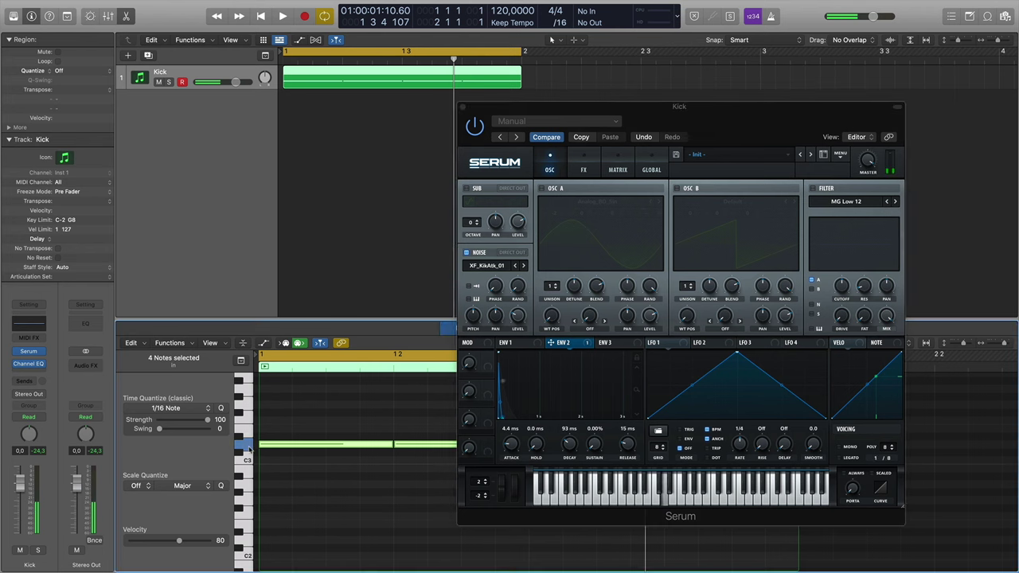
Enable One Shot mode for the Noise oscillator and audition the noise alone
click(472, 288)
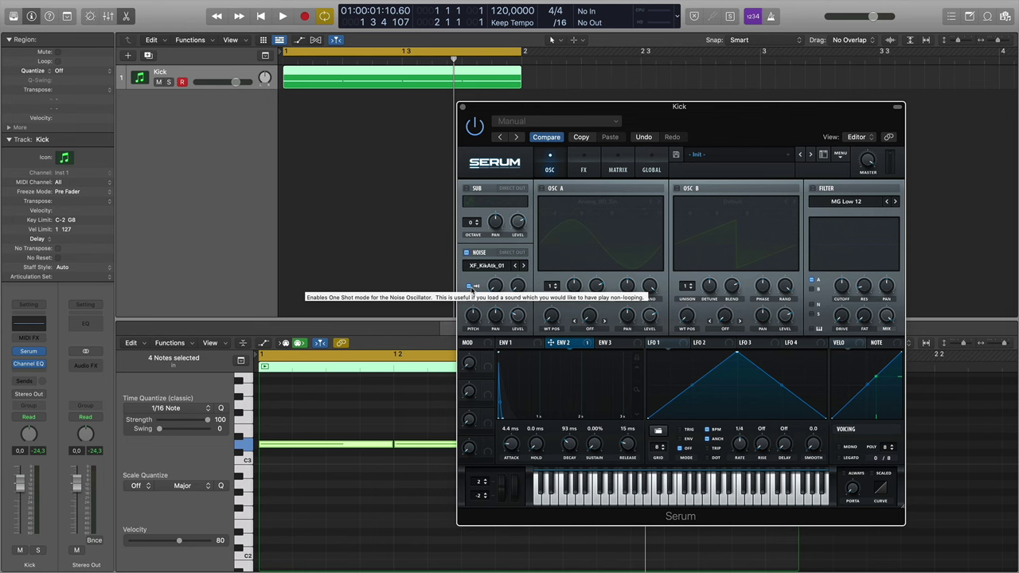
key(space)
key(space)
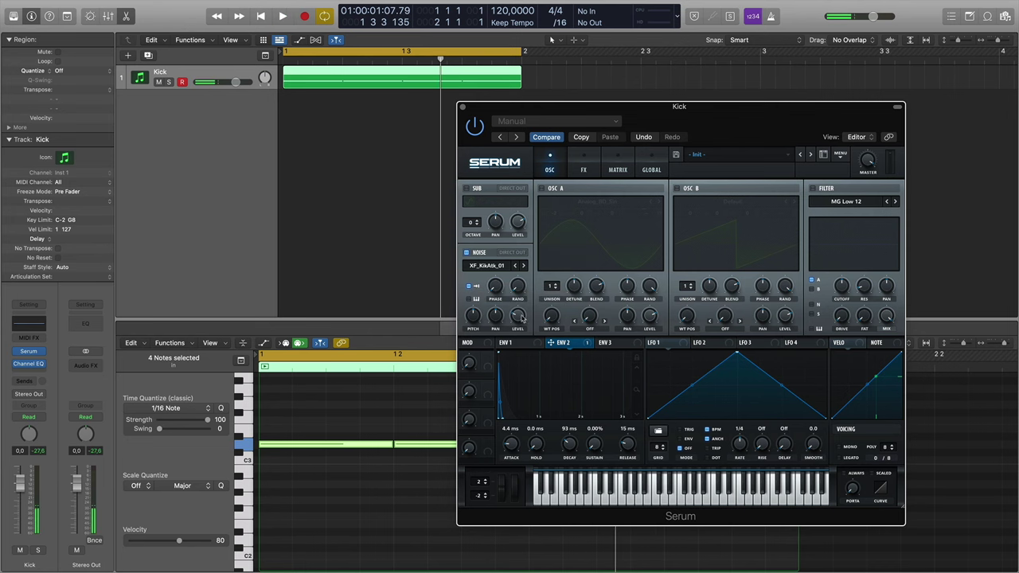
Turn Osc A back on during playback and adjust the Noise oscillator's level to about 73%
key(space)
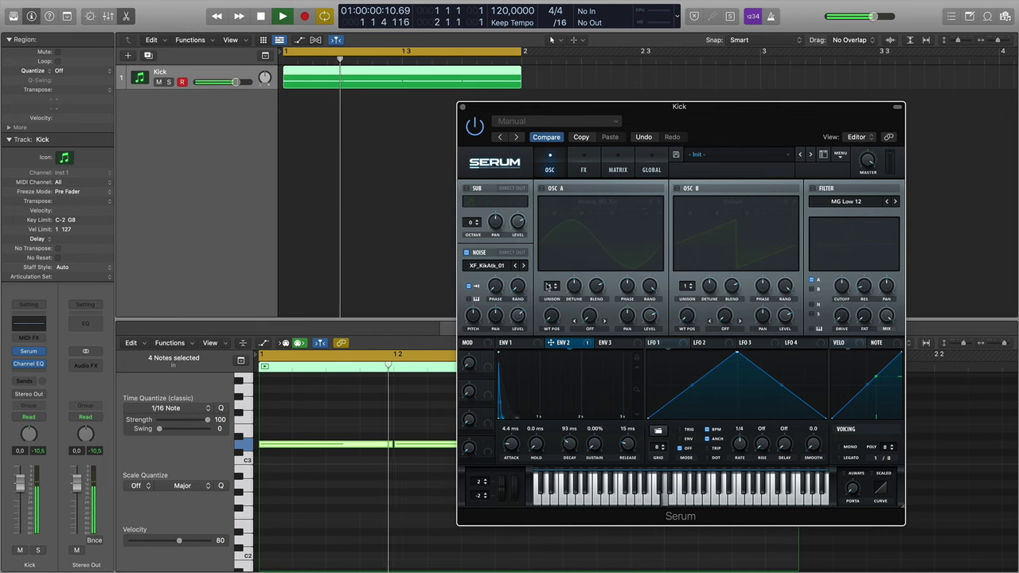
click(542, 188)
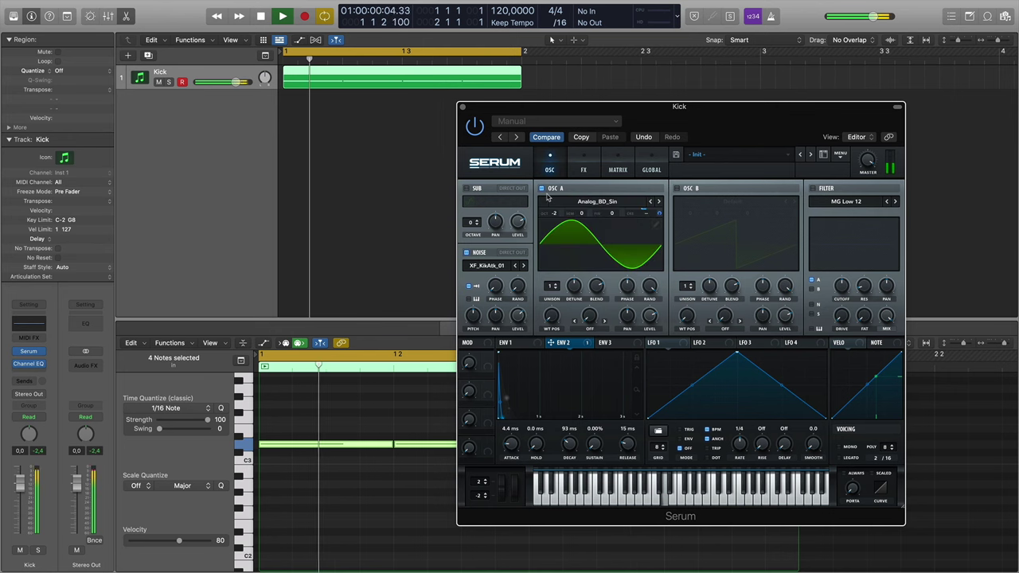
mouse_move(519, 315)
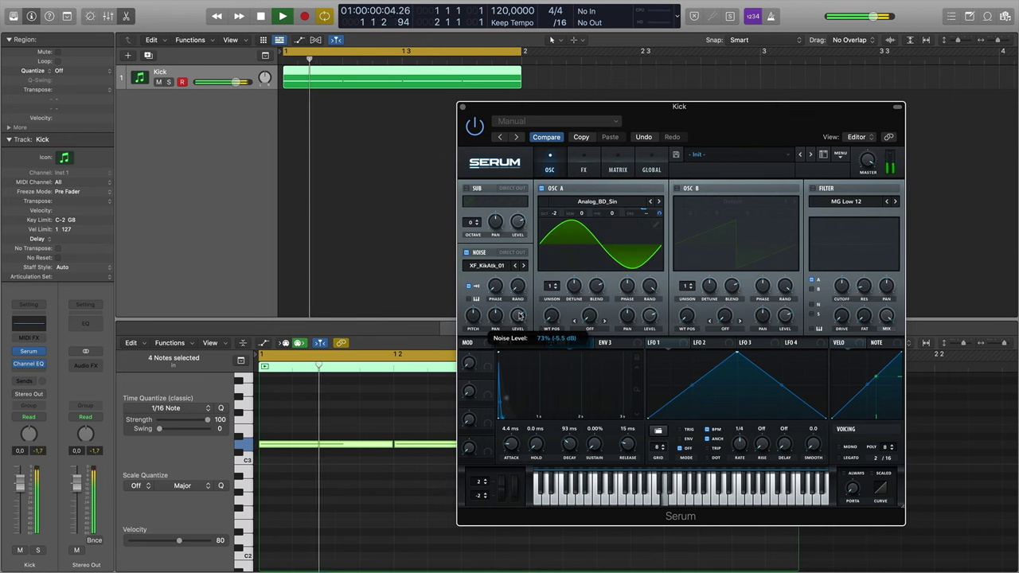
key(space)
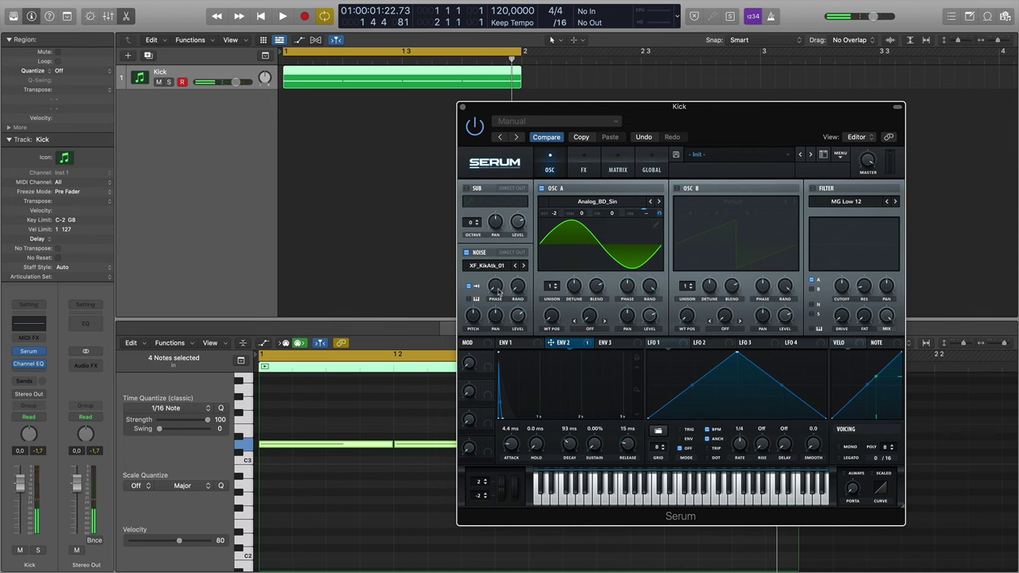
Try a noise phase of about 10% while playing the kick
mouse_move(498, 290)
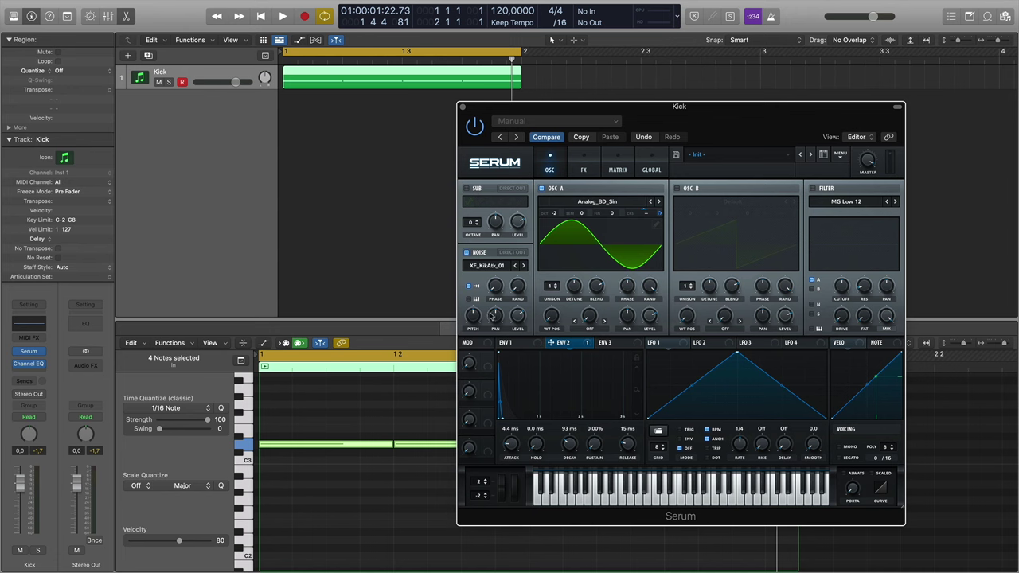
key(space)
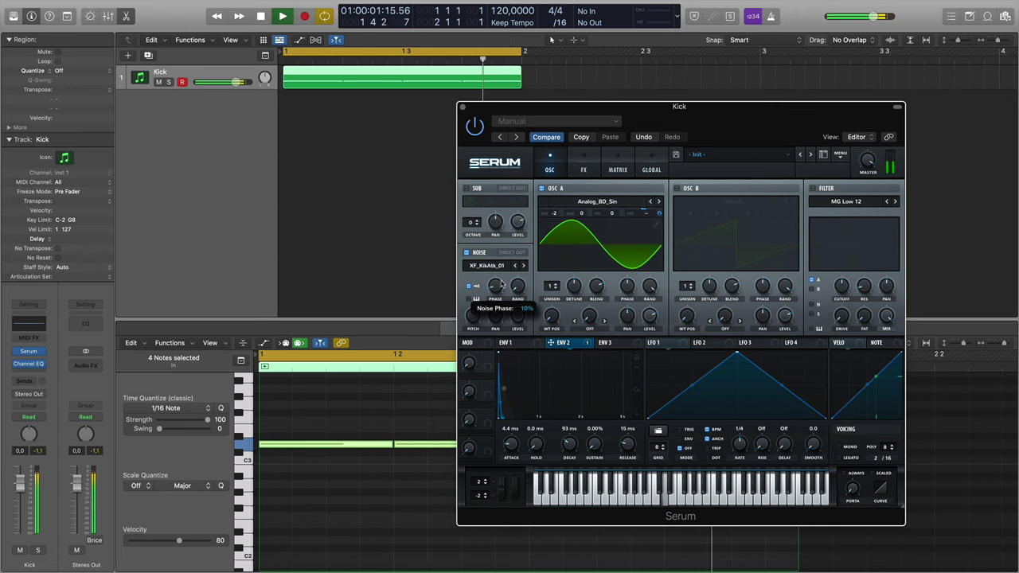
key(space)
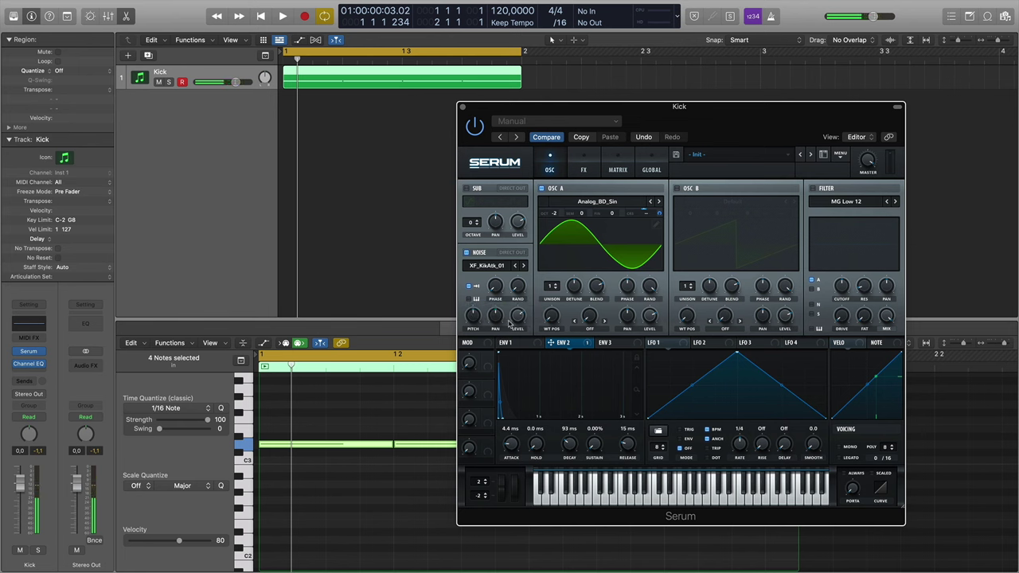
Audition the kick attack noises one after another during playback, from XF_KikAtk_02 to XF_KikAtk_11
key(space)
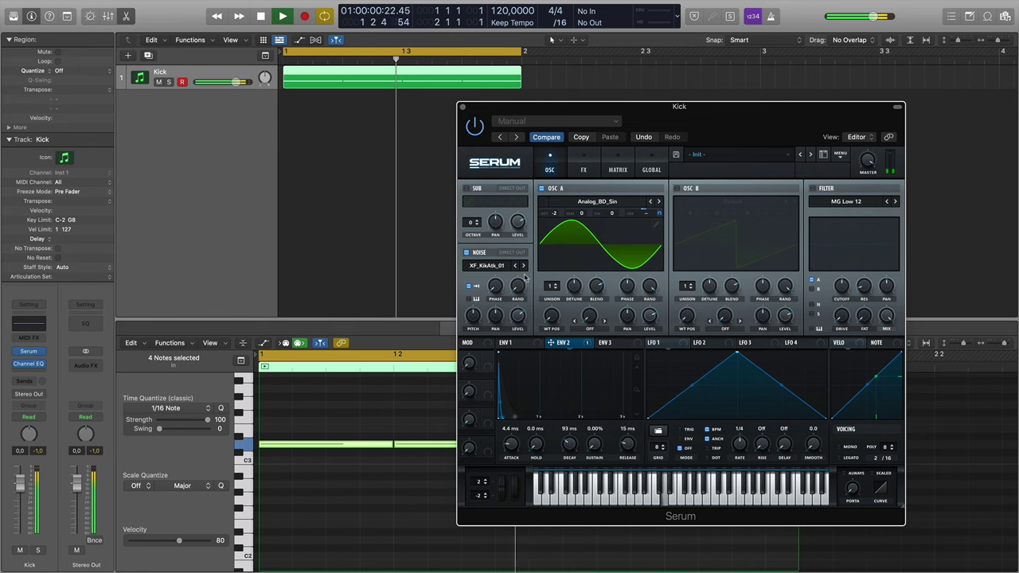
key(space)
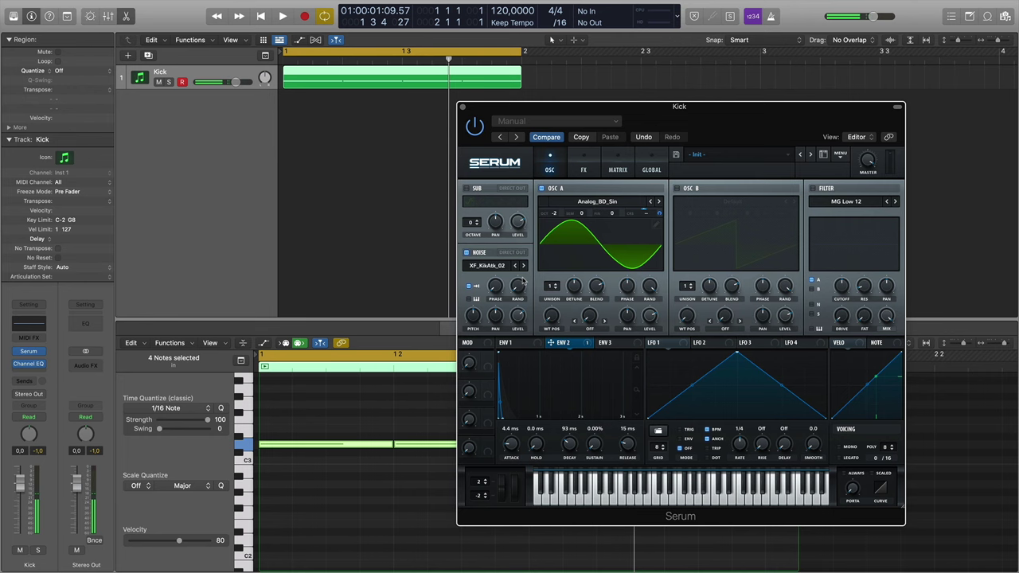
key(space)
click(523, 266)
click(523, 266)
click(523, 266)
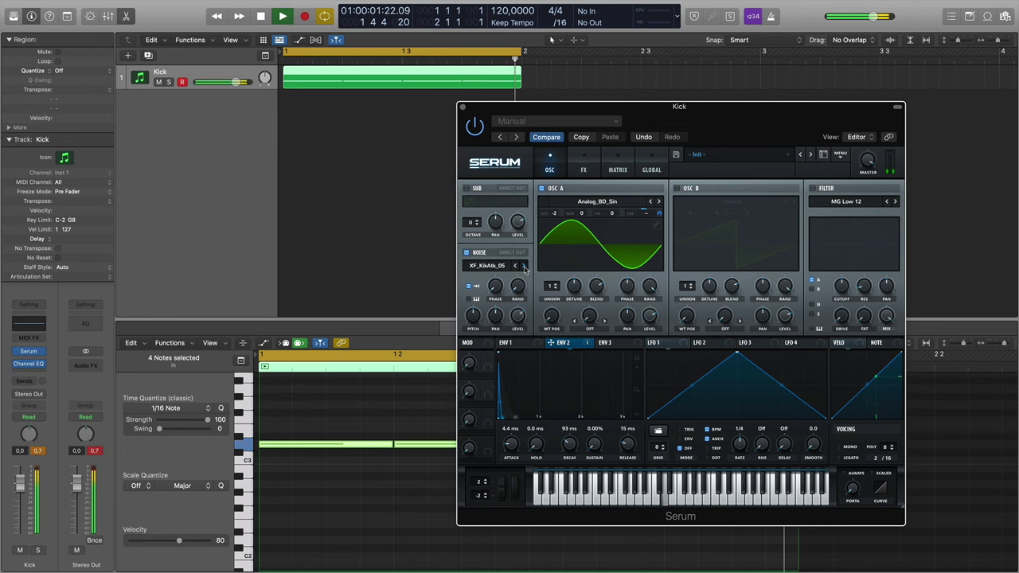
click(523, 266)
click(523, 266)
click(523, 266)
click(523, 265)
click(523, 266)
click(523, 266)
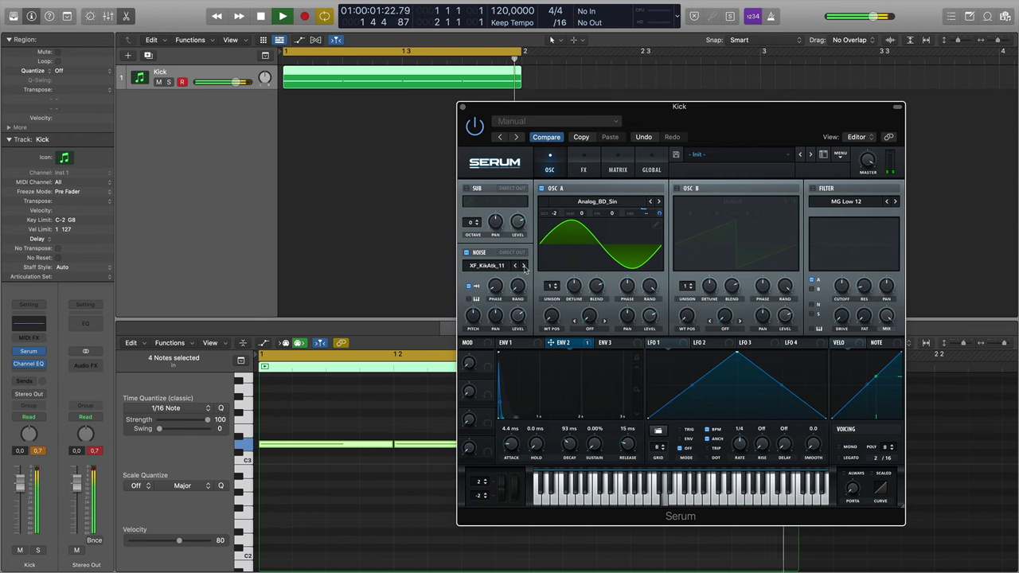
key(space)
Load the XF_KikAtk_02 attack into the Noise oscillator from the Attacks_Kick noises
click(487, 265)
mouse_move(495, 296)
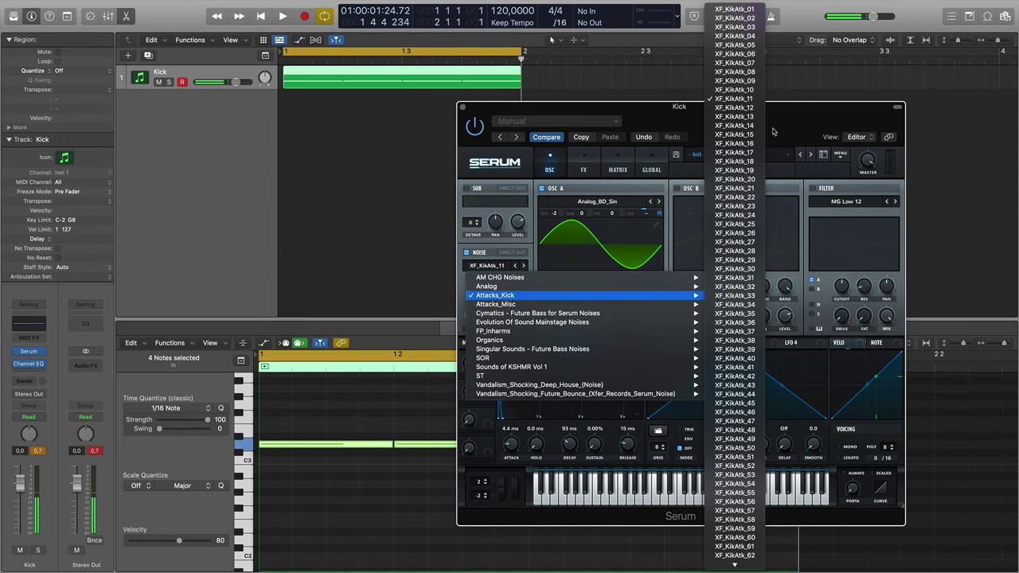
click(734, 18)
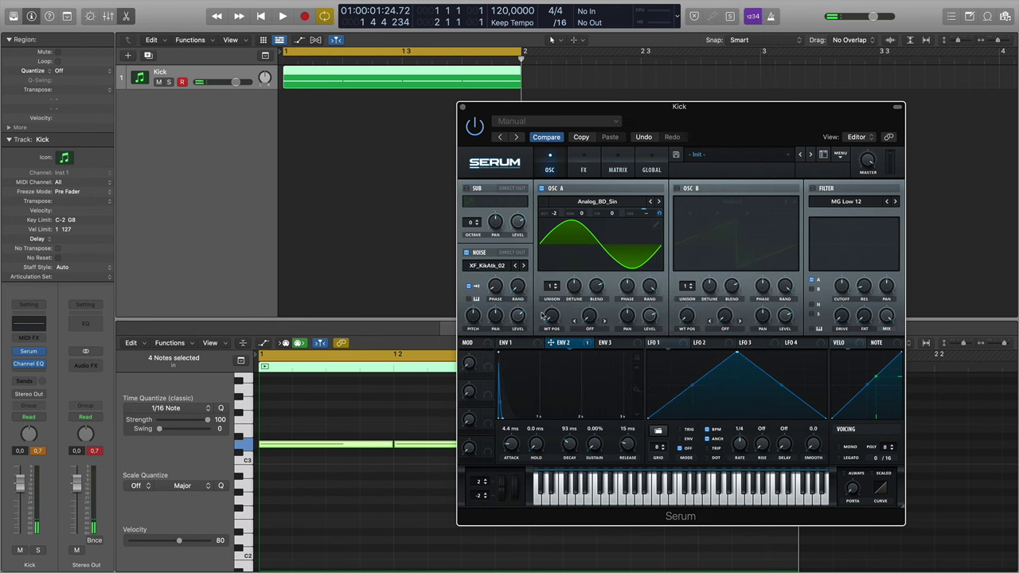
mouse_move(519, 316)
Fine-tune the Noise oscillator's phase to 3% while listening to the looped kick
key(space)
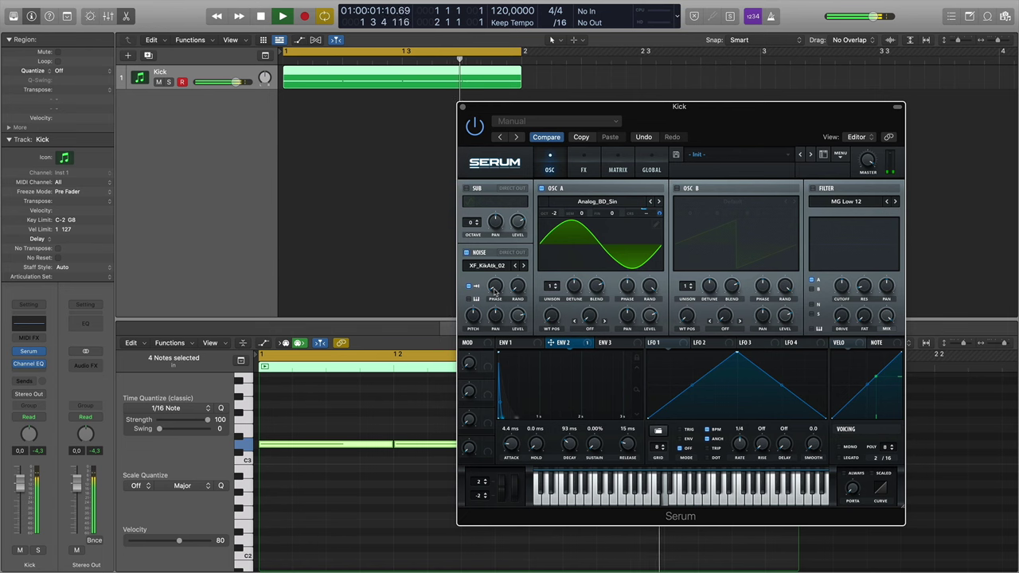
mouse_move(495, 288)
drag(494, 292, 499, 292)
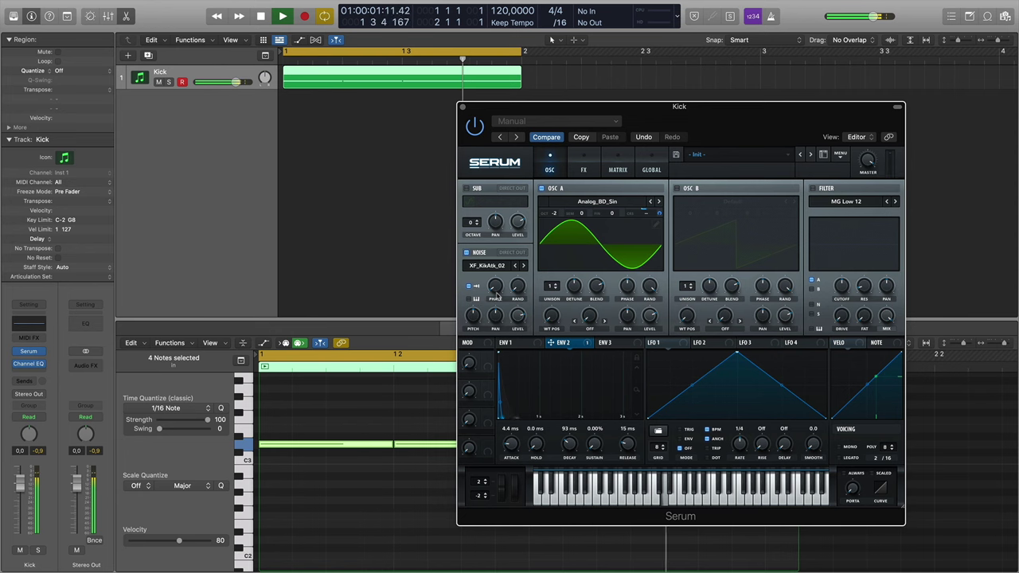
key(space)
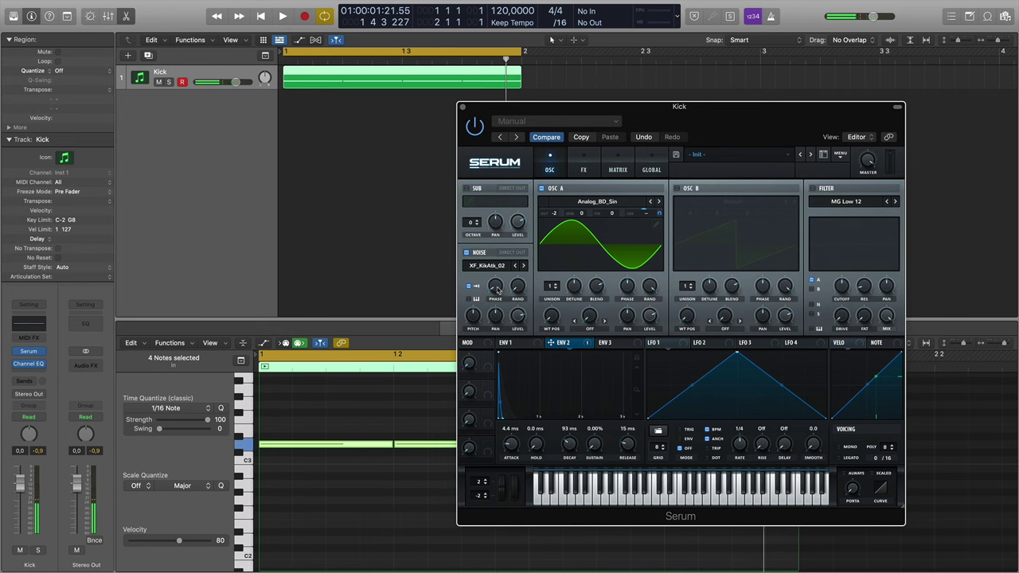
mouse_move(497, 290)
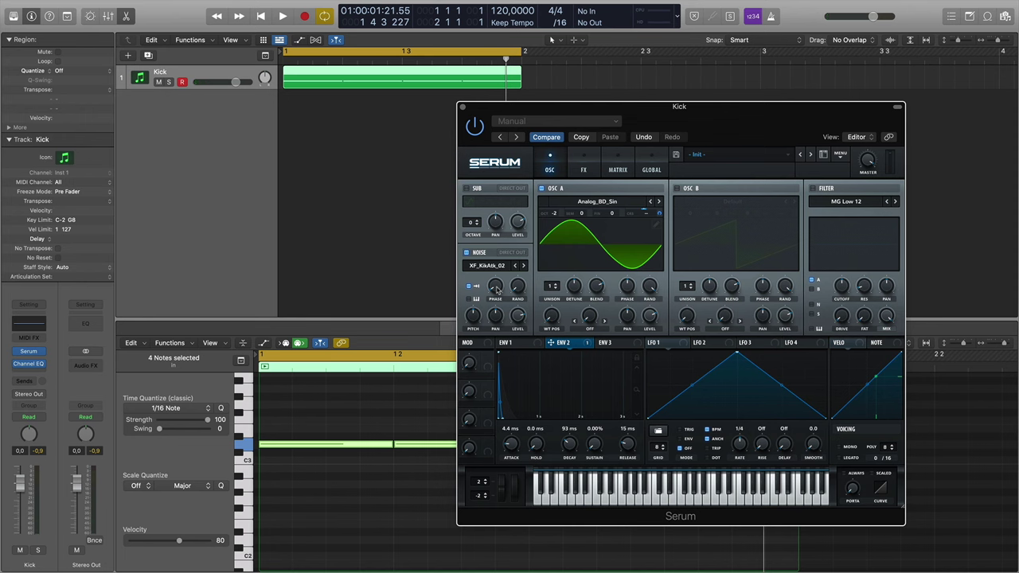
key(space)
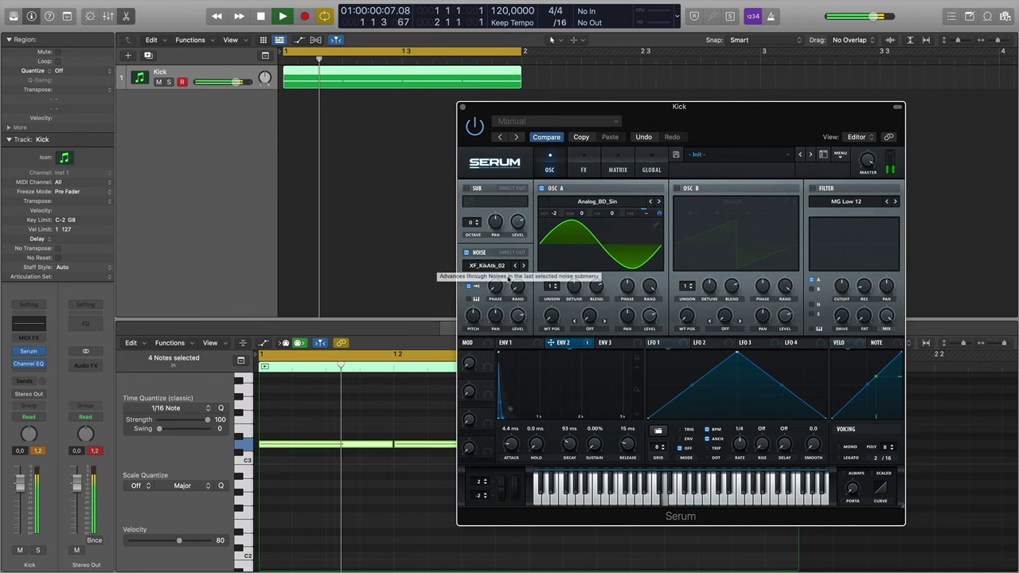
key(space)
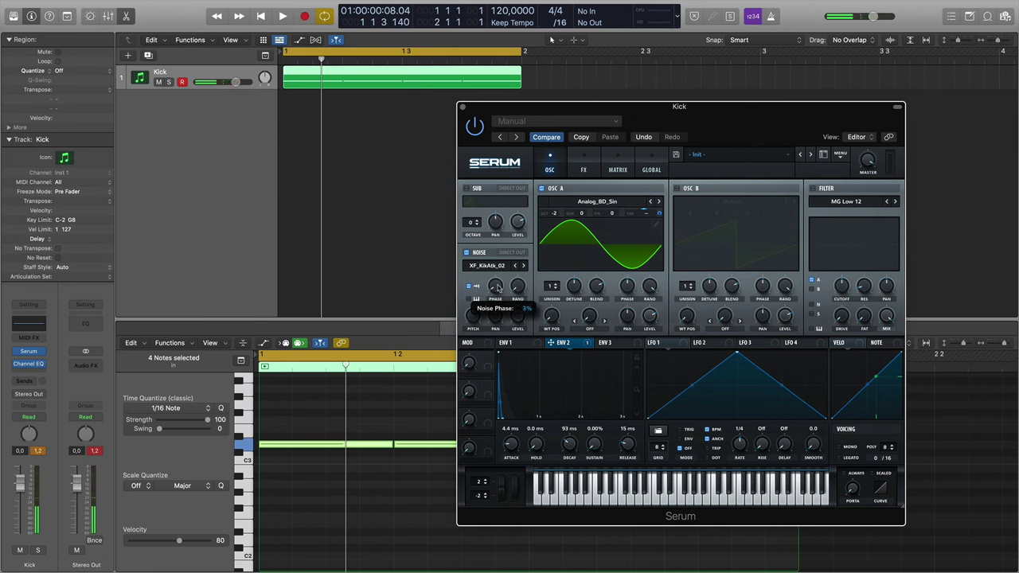
Play the kick and examine its spectrum in the Channel EQ analyzer
key(space)
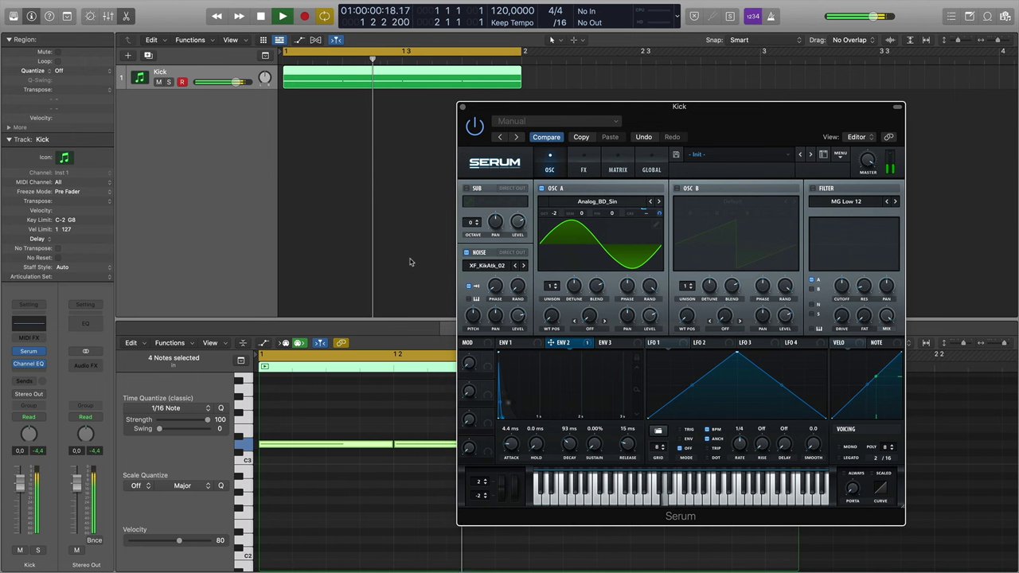
click(30, 363)
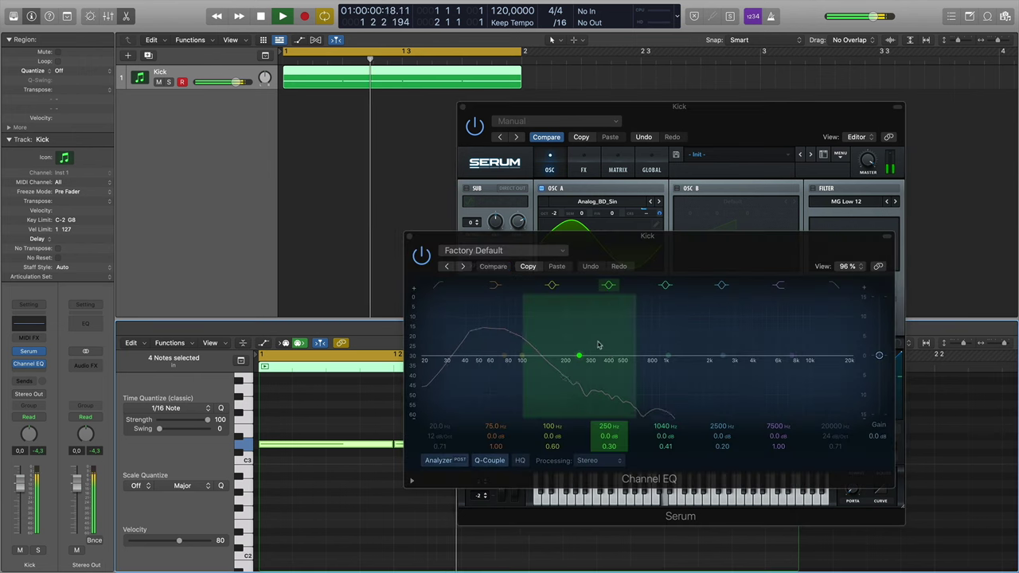
key(space)
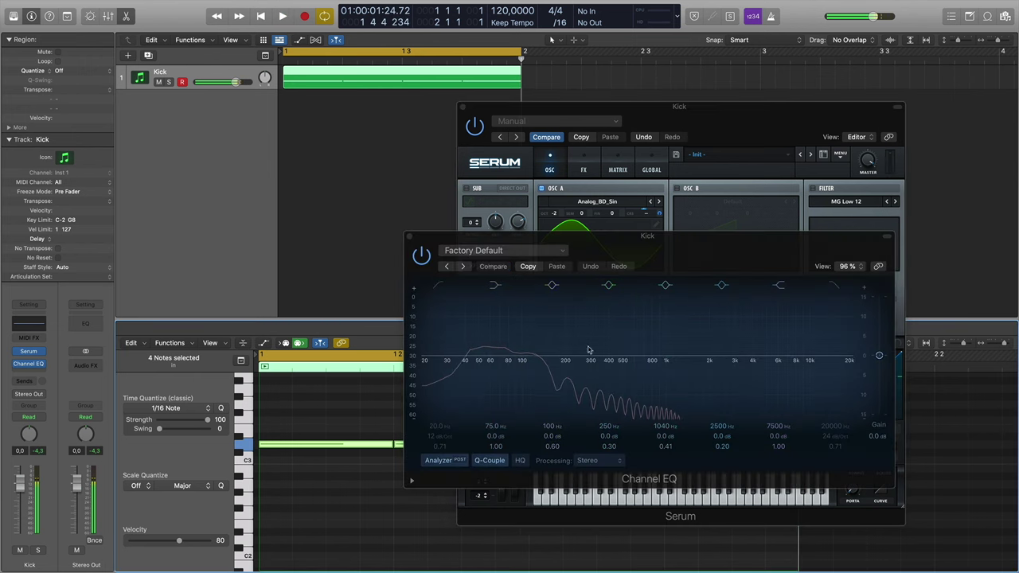
Close the Channel EQ window, adjust the Noise oscillator's pitch and audition the kick
click(408, 236)
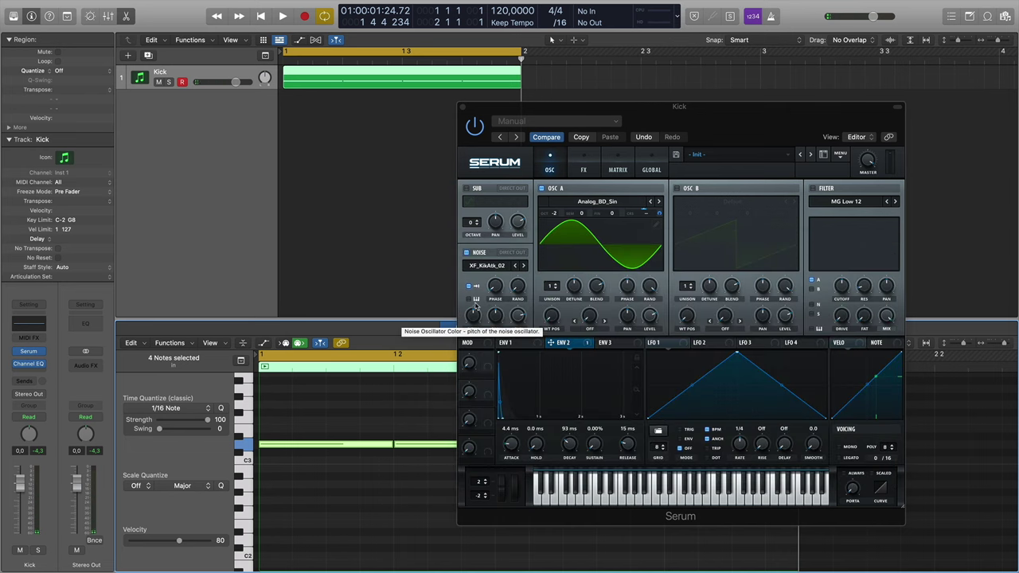
click(474, 310)
drag(475, 312, 483, 344)
key(space)
key(space)
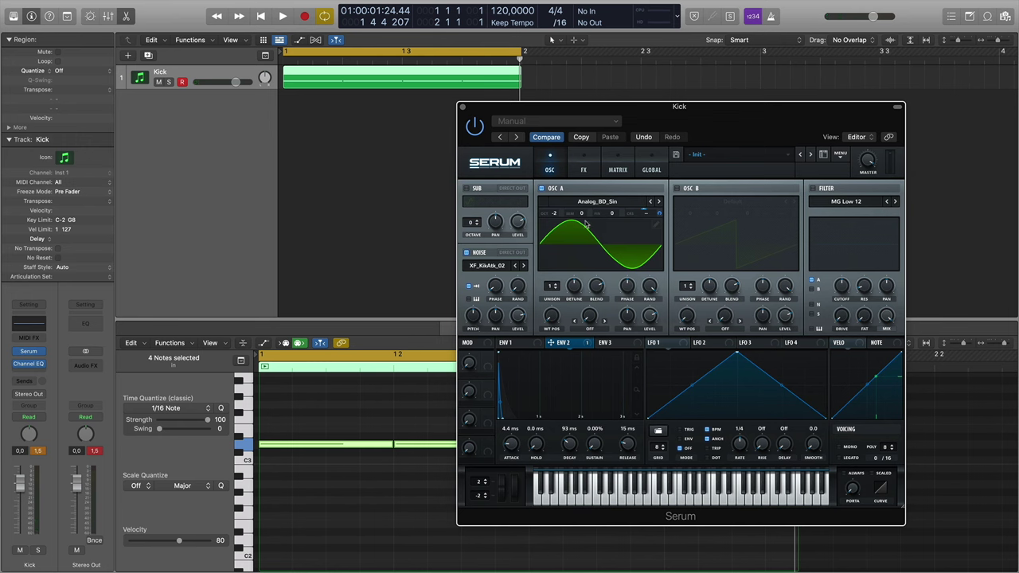
Enable the Distortion effect with the Tube type in the effects rack, turn up its drive and audition the kick
click(584, 171)
click(469, 191)
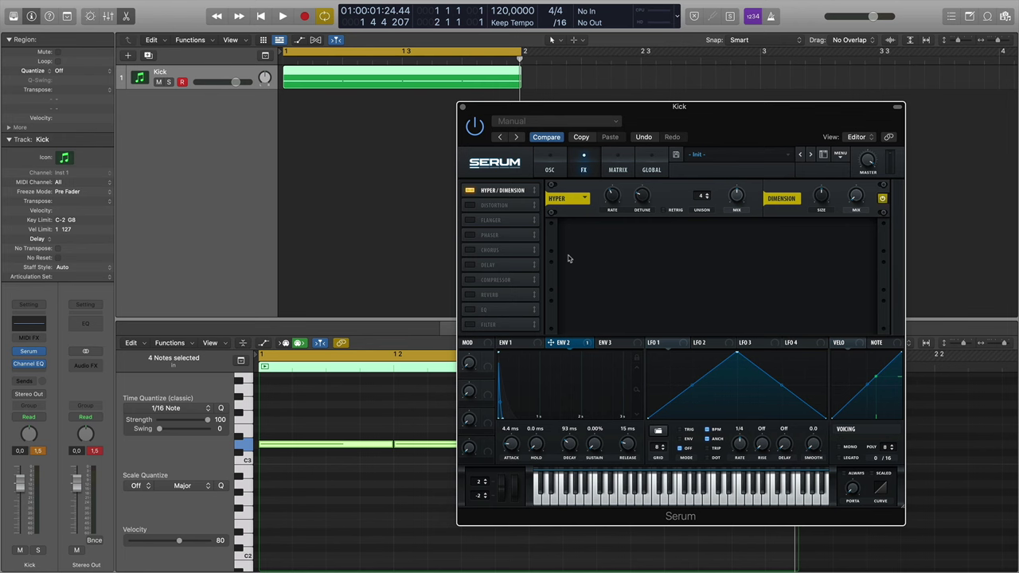
click(470, 192)
click(469, 191)
click(470, 191)
click(469, 205)
drag(786, 196, 790, 160)
key(space)
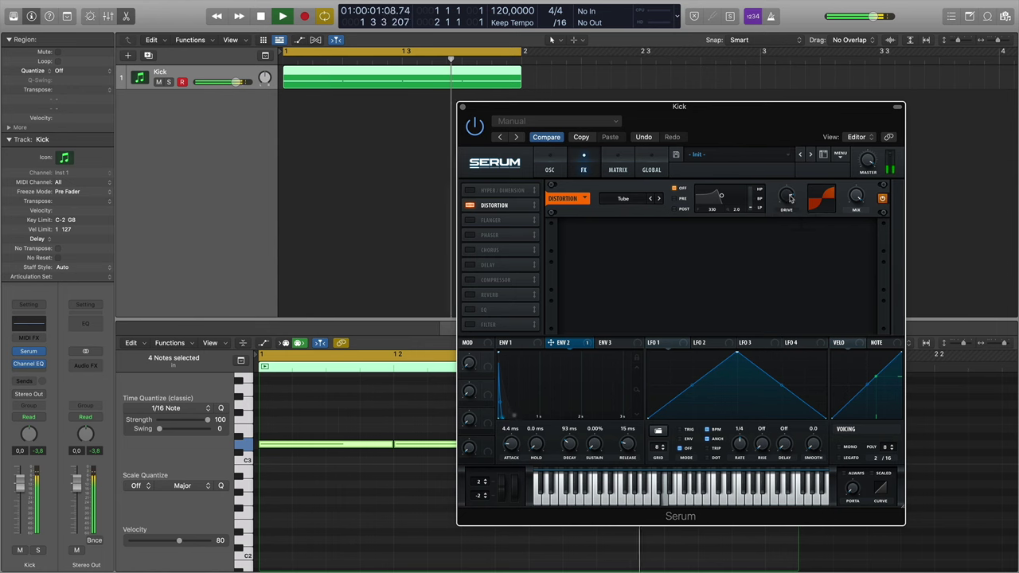
key(space)
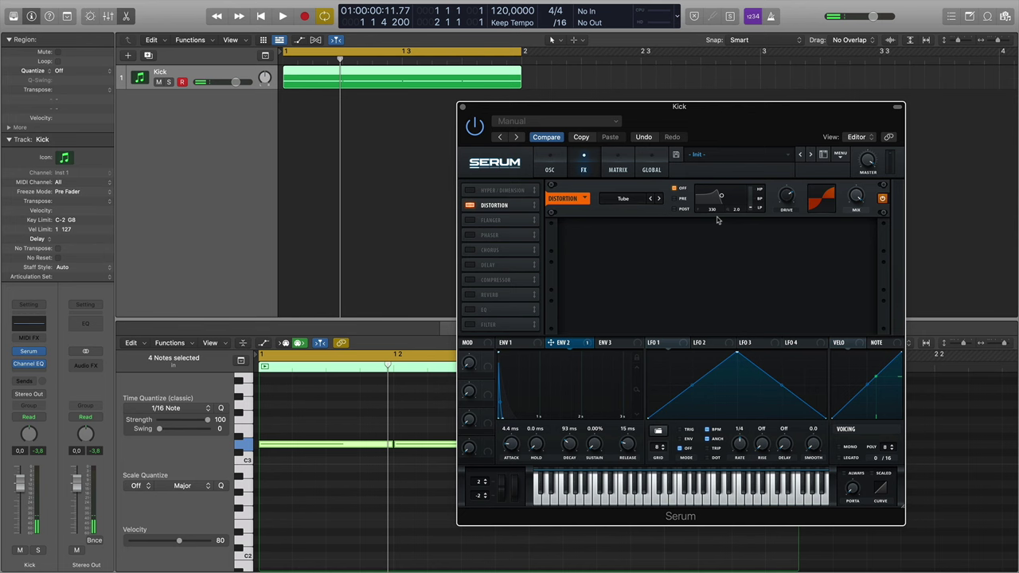
Push the Tube distortion's drive harder and listen to the looped kick
drag(777, 205, 784, 241)
key(space)
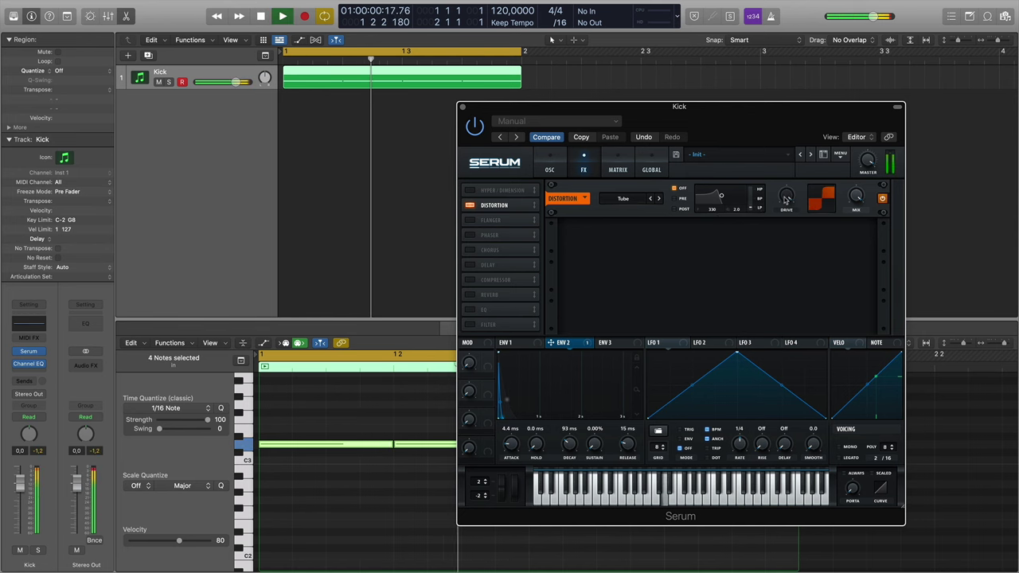
key(space)
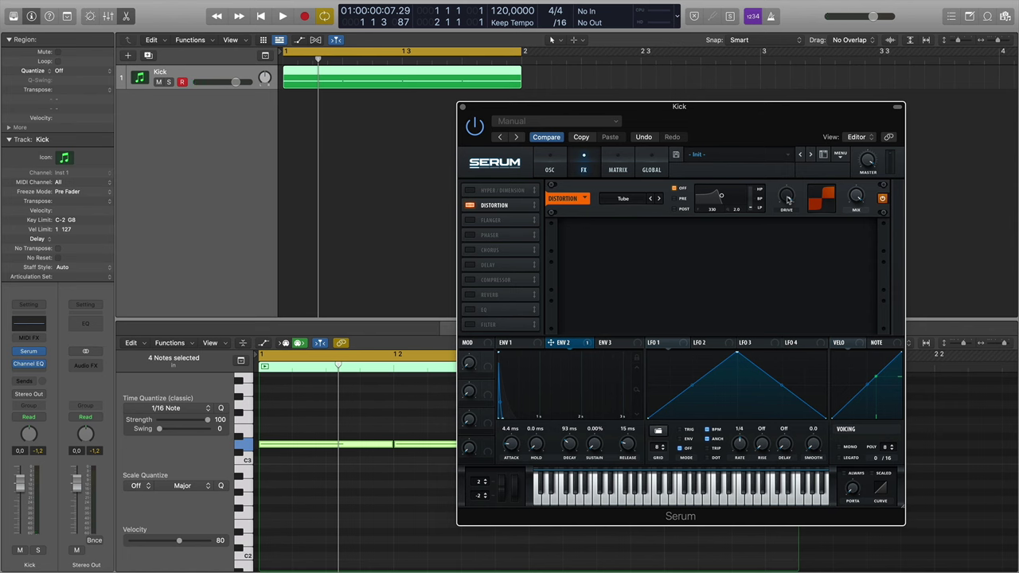
Switch the distortion type from Tube to HardClip and adjust its drive while the kick plays
drag(786, 199, 716, 224)
key(space)
click(658, 199)
click(657, 199)
mouse_move(788, 197)
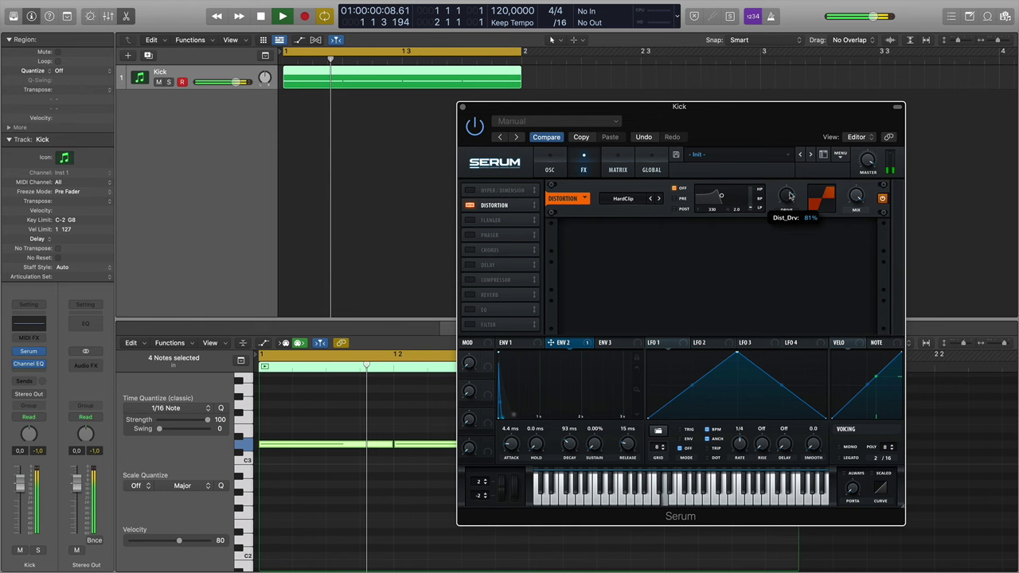
drag(788, 197, 790, 194)
key(space)
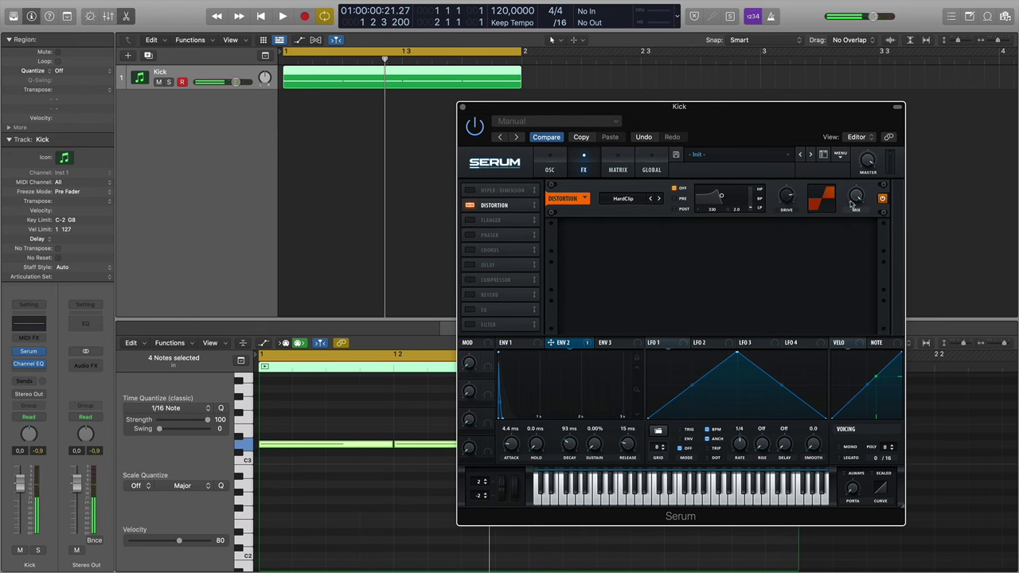
Lower Serum's master volume to 87% (-3.7 dB) and fine-tune the HardClip drive to 81% while listening
key(space)
key(space)
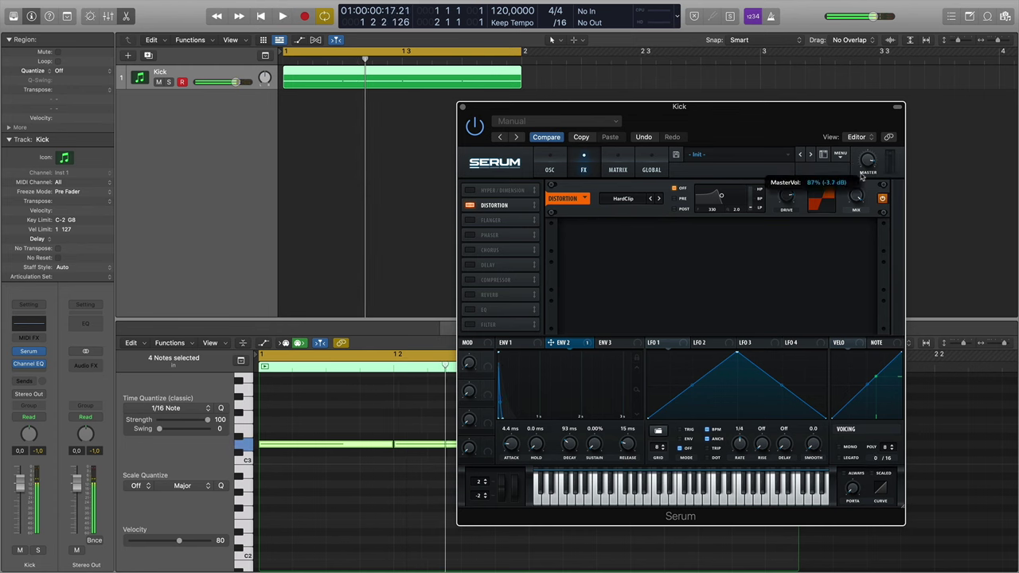
key(space)
mouse_move(787, 200)
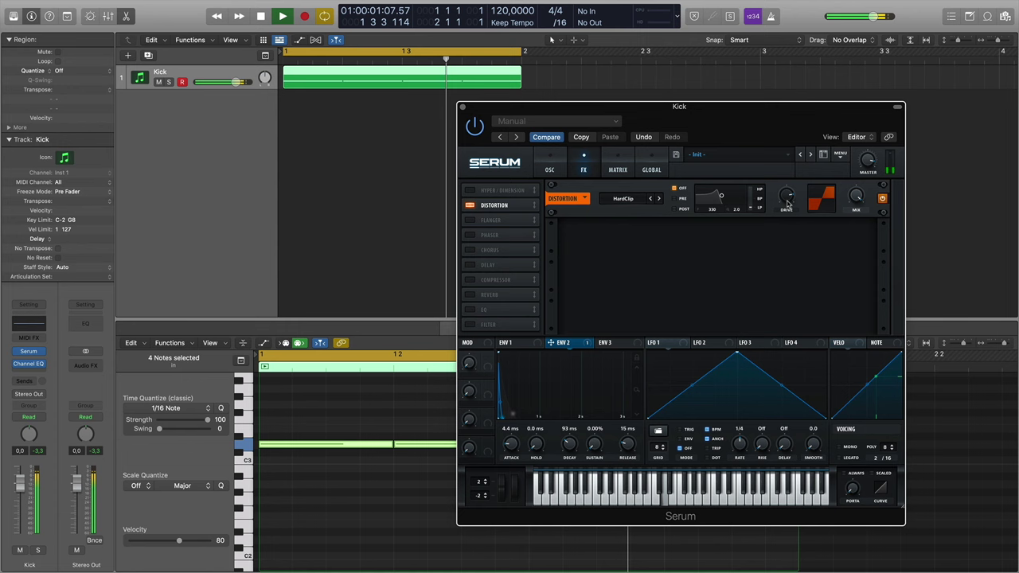
drag(788, 202, 788, 205)
key(space)
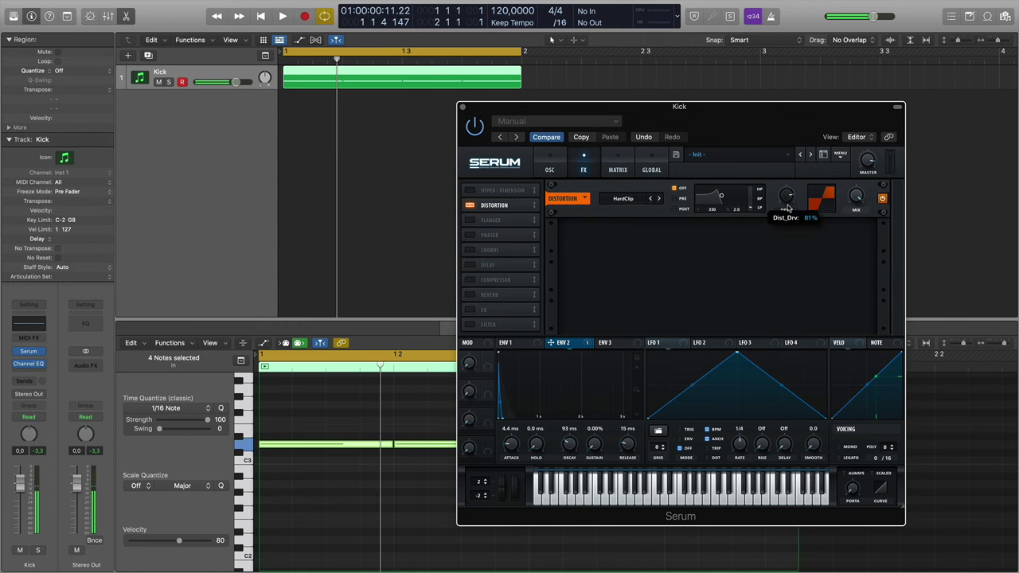
Shorten Envelope 1's decay to 317 ms while listening to the looped kick
click(549, 171)
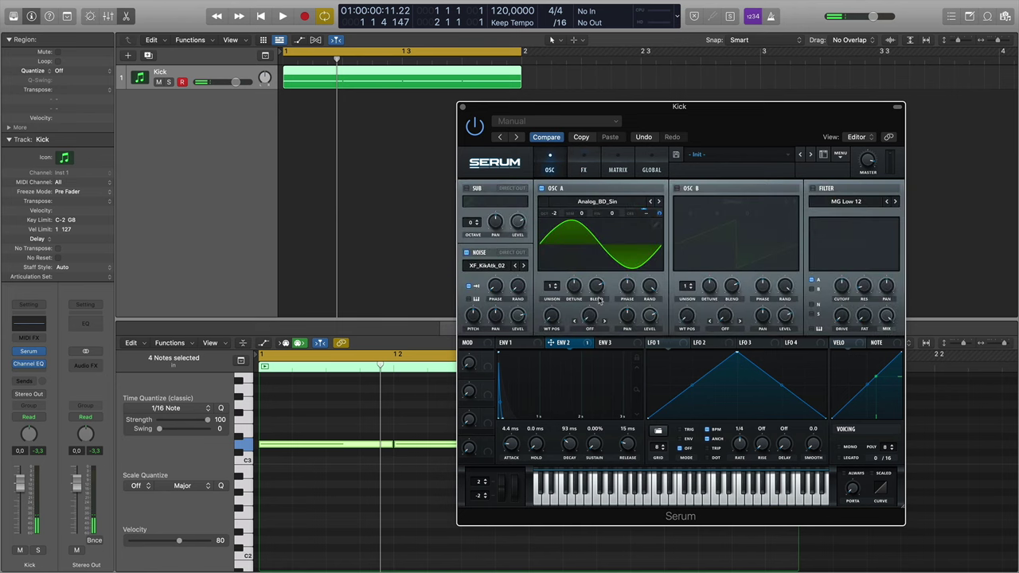
click(513, 343)
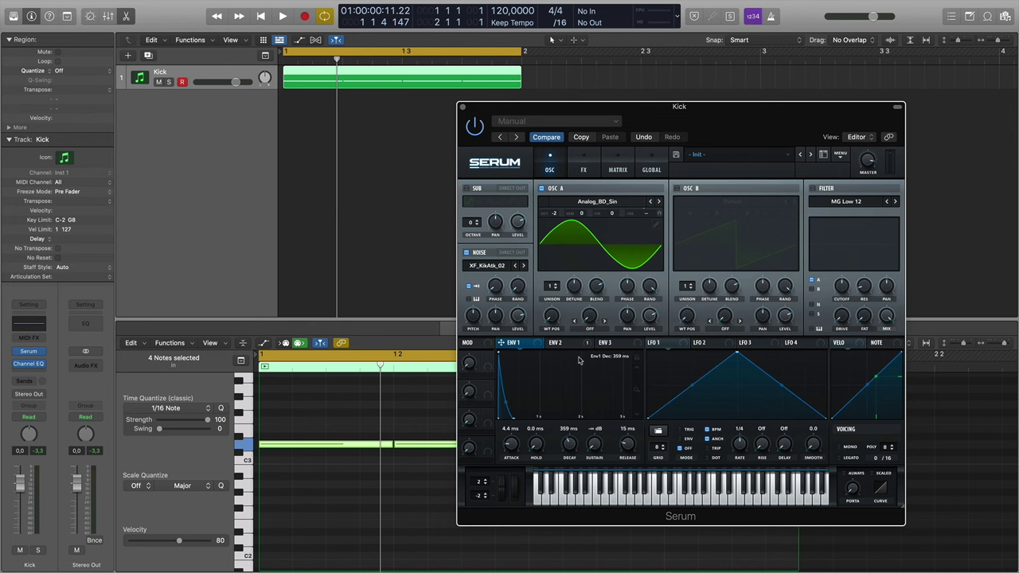
key(space)
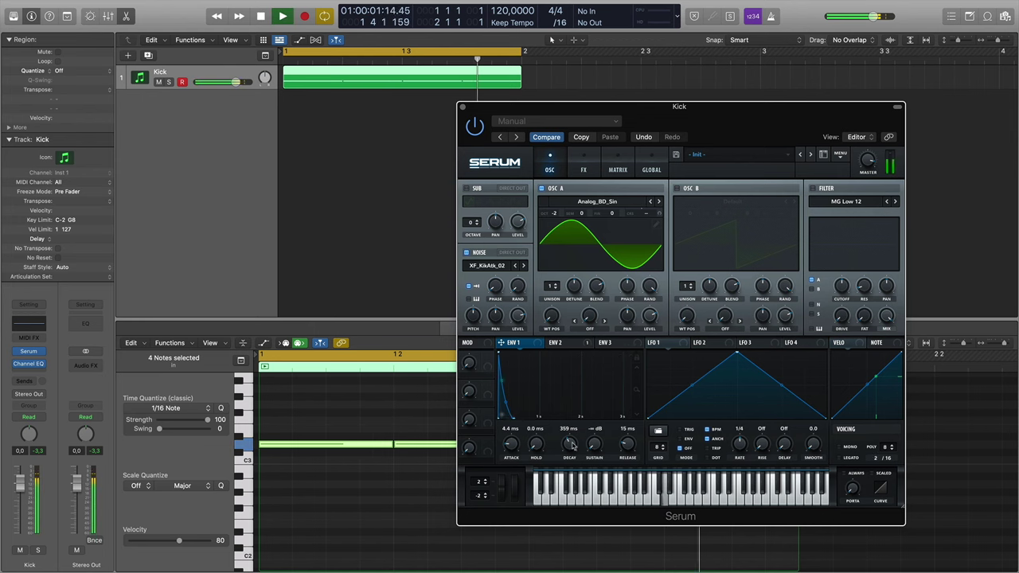
drag(570, 444, 570, 451)
key(space)
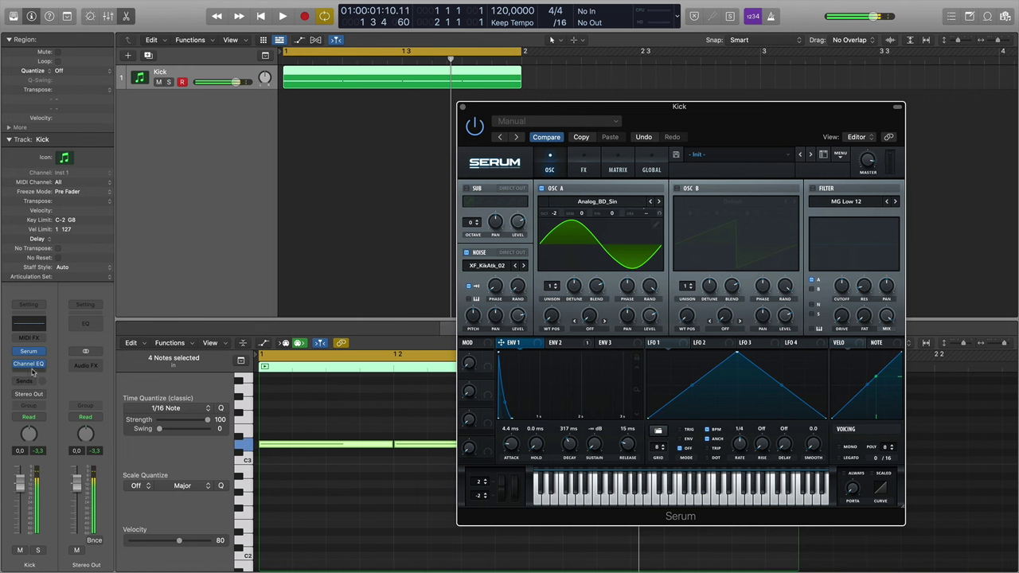
Boost the Channel EQ's high shelf by 11.3 dB at 615 Hz and refine the band during playback
click(34, 366)
key(space)
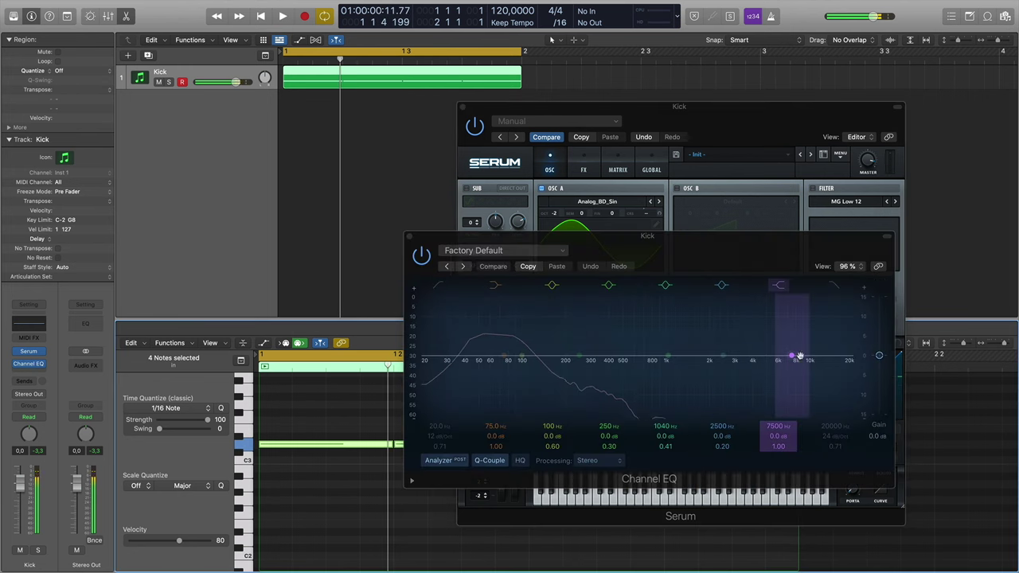
drag(796, 328, 637, 302)
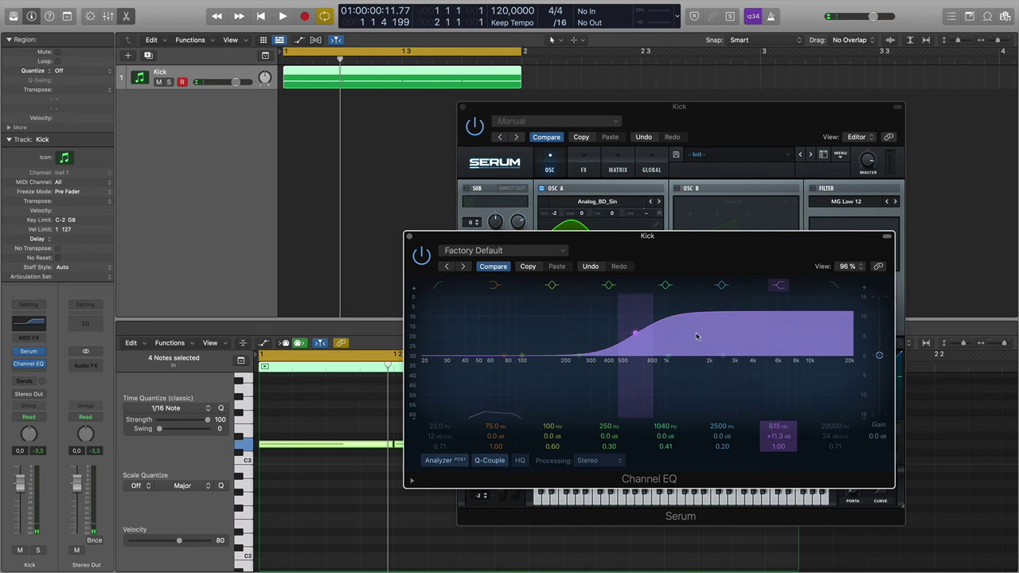
key(space)
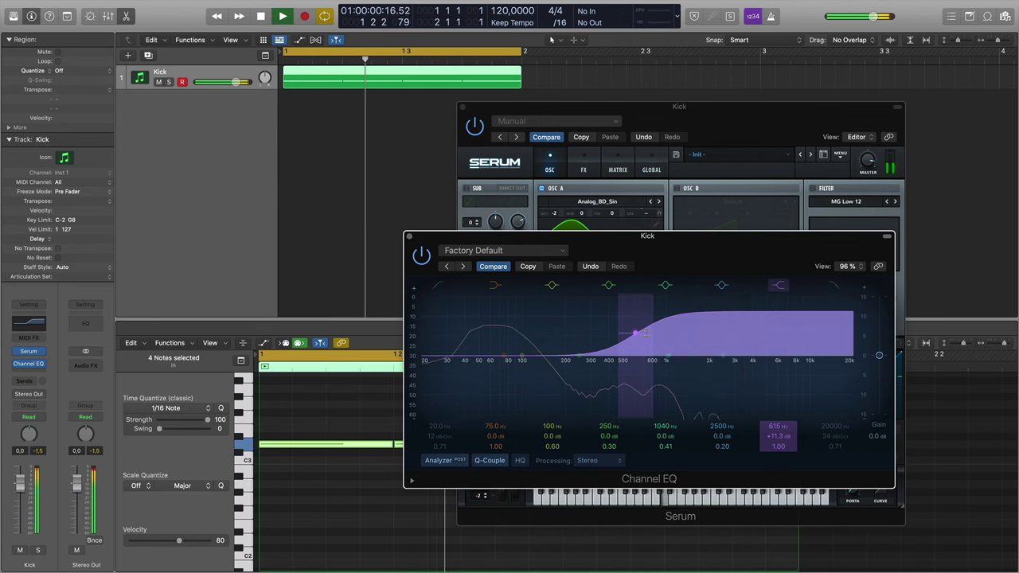
drag(637, 334, 665, 365)
Compare the playing kick with Channel EQ bypassed and active, close the EQ window and stop playback
click(421, 255)
click(421, 254)
click(421, 255)
click(409, 236)
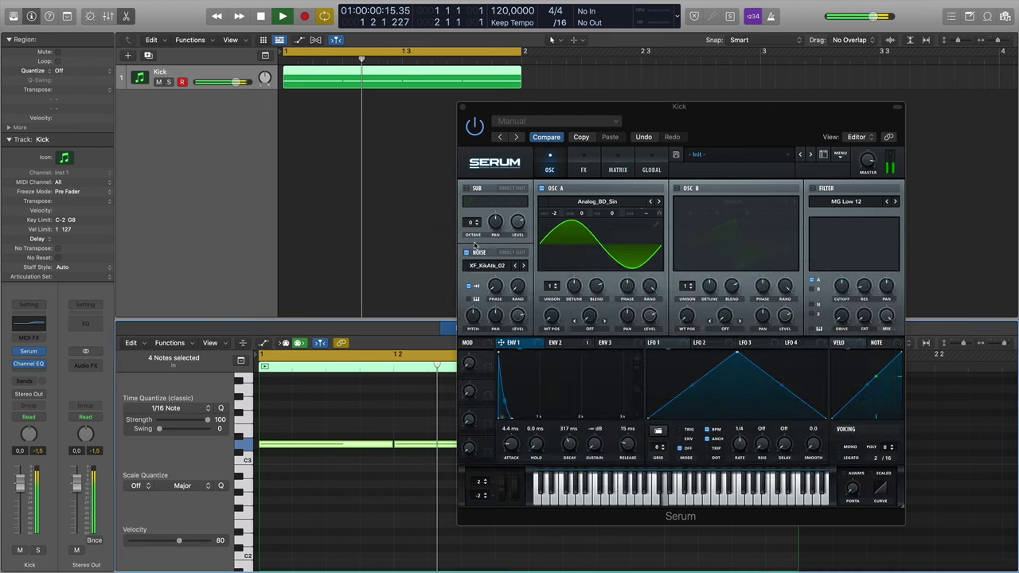
key(space)
drag(598, 112, 584, 112)
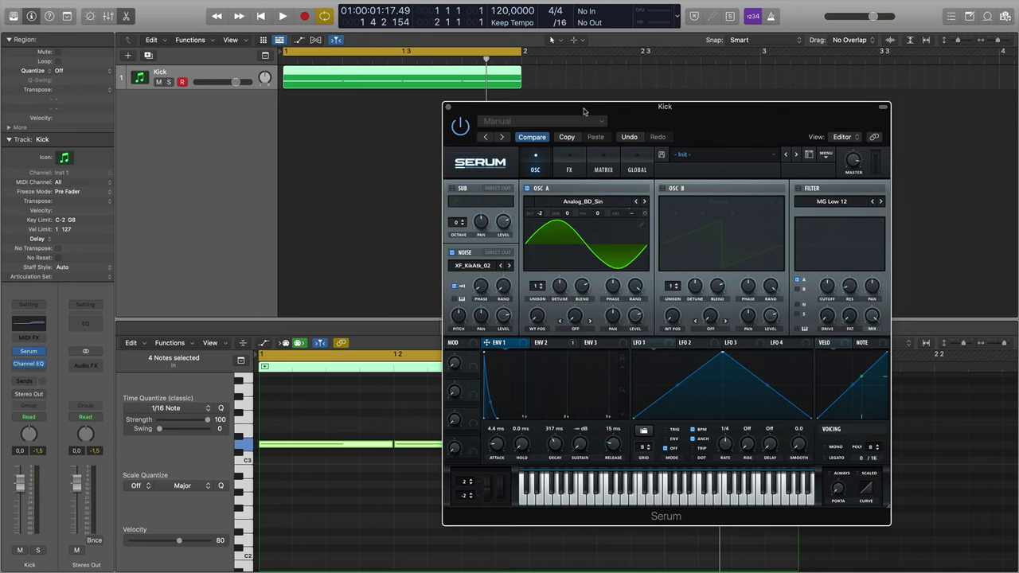